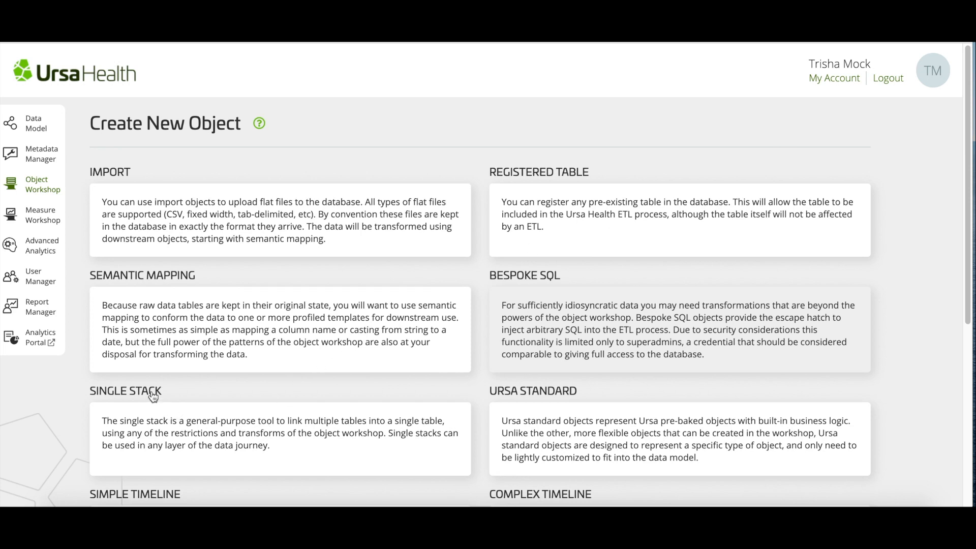
- Create a Single Stack object named "[NO/TRN] Patient Assessment" with the description "One row per assessment"
{"action": "left_click", "coordinate": [161, 412]}
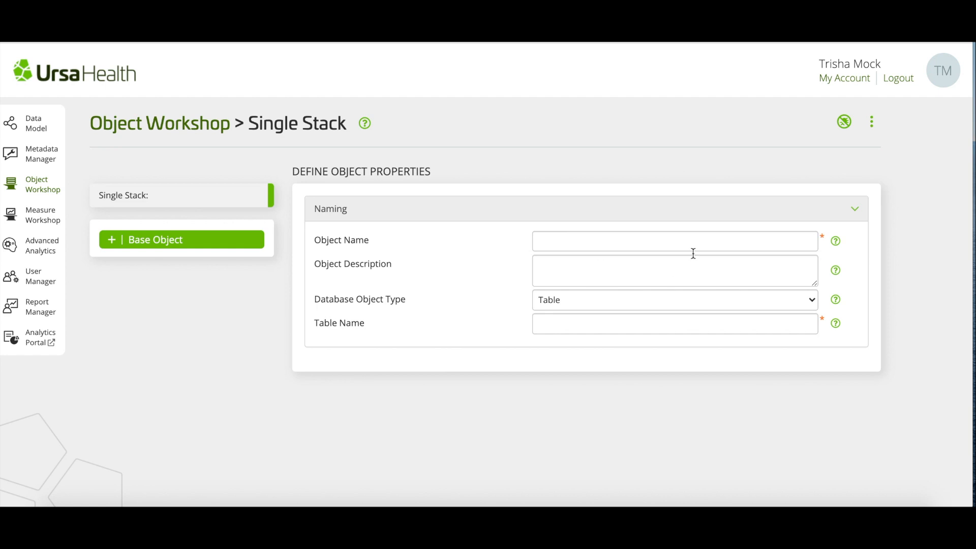
{"action": "left_click", "coordinate": [665, 245]}
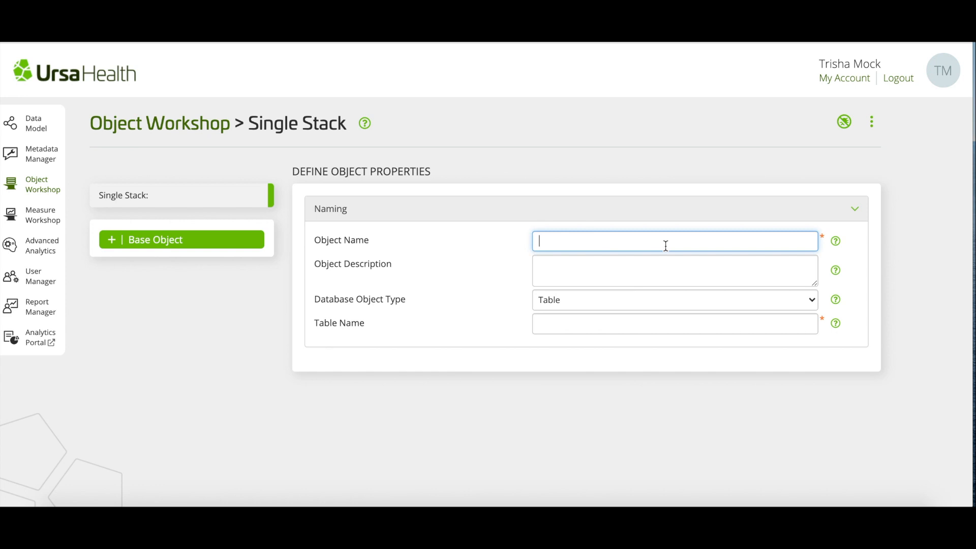
{"action": "type", "text": "[NO/TRN] Patient Assessment"}
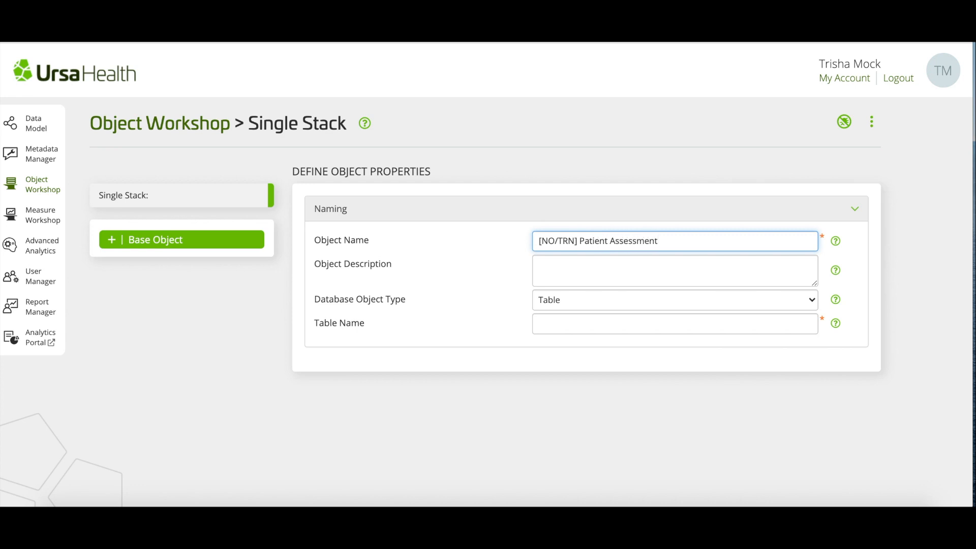
{"action": "key", "text": "Tab"}
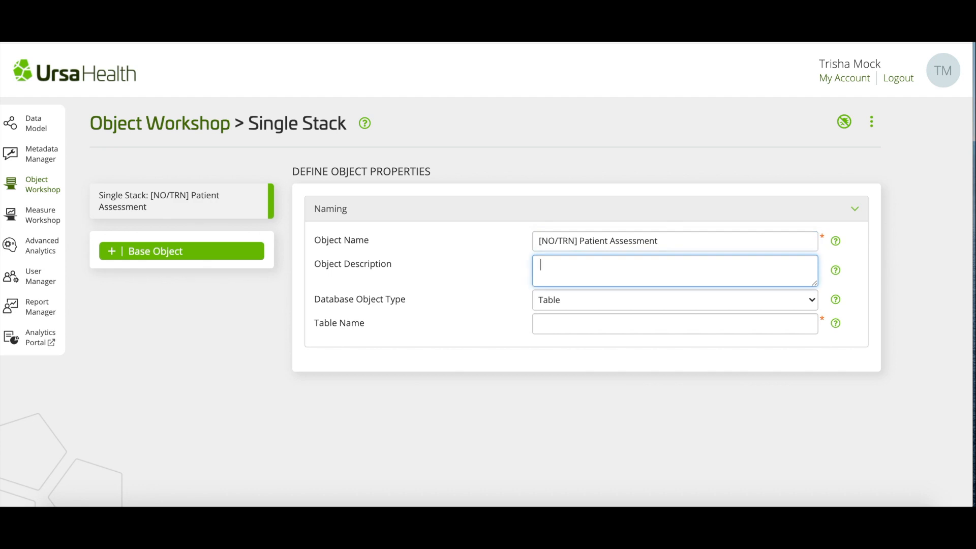
{"action": "type", "text": "One row per assessment"}
{"action": "key", "text": "Tab"}
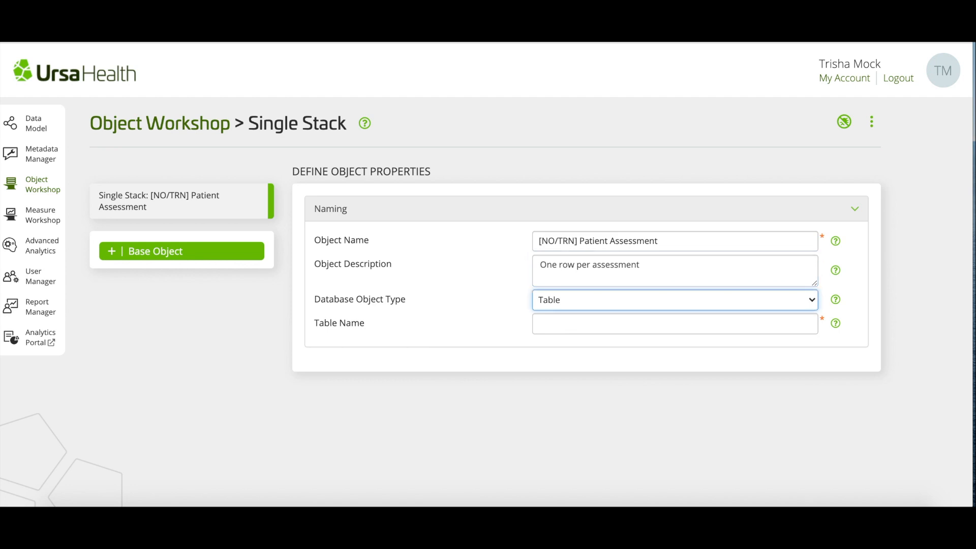
- Keep the database object type as Table and set the table name to no_trn_pat_assess_001
{"action": "left_click", "coordinate": [737, 300]}
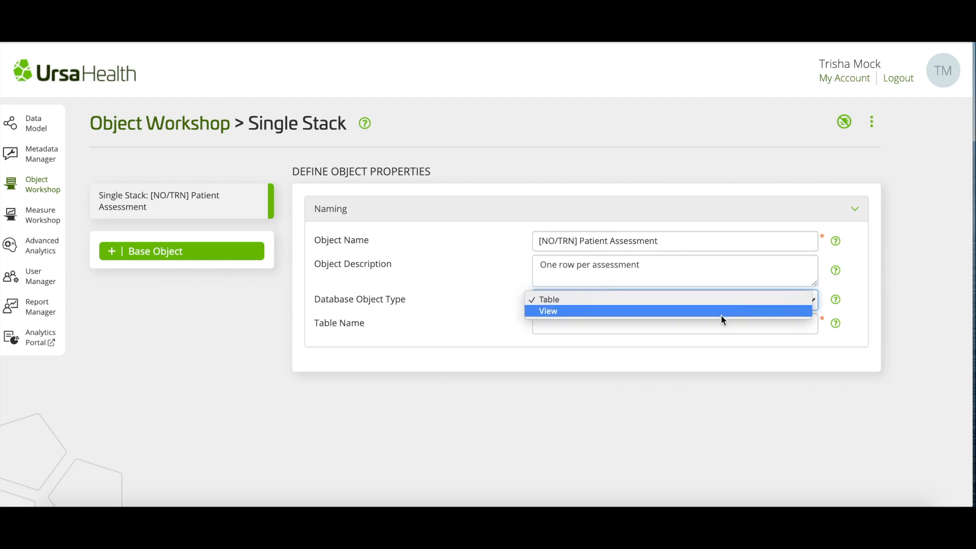
{"action": "left_click", "coordinate": [721, 300]}
{"action": "left_click", "coordinate": [631, 325]}
{"action": "type", "text": "no_t"}
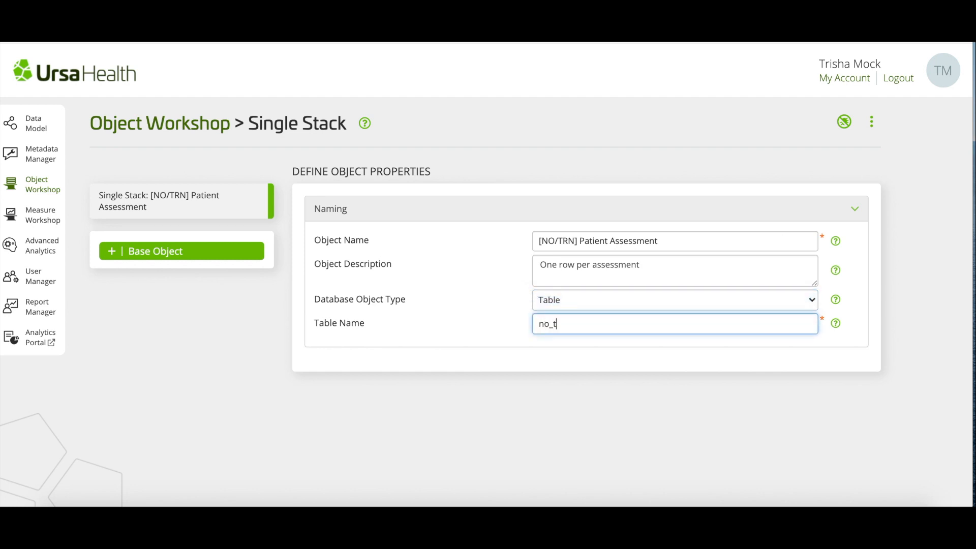
{"action": "type", "text": "rn_pat_assess_001"}
- Add "[SM/TRN] Patient Assessment" as the base object of the stack
{"action": "left_click", "coordinate": [194, 255]}
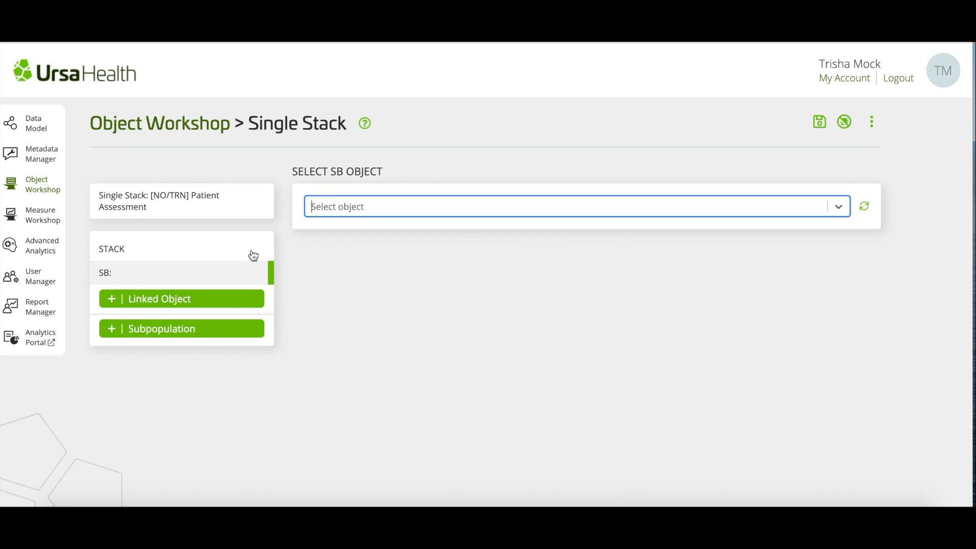
{"action": "left_click", "coordinate": [382, 208]}
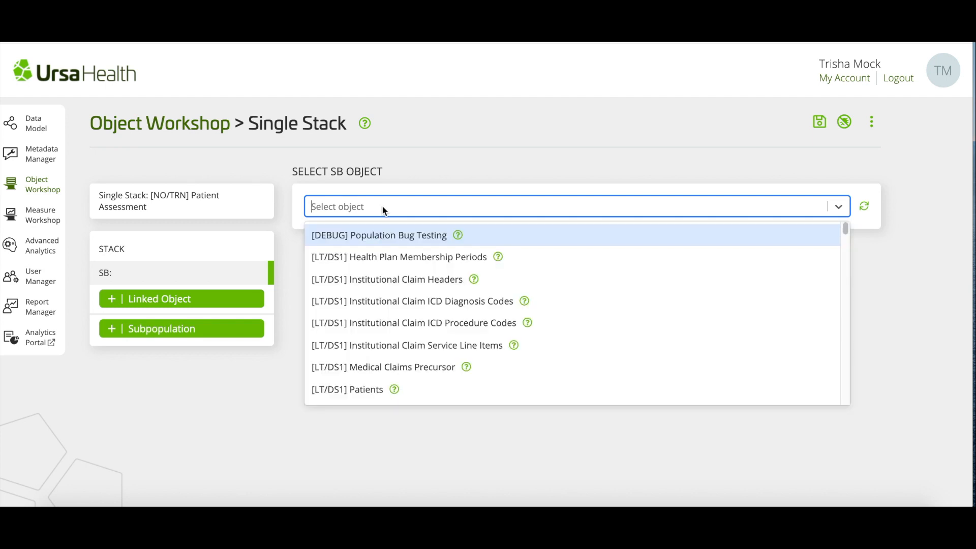
{"action": "type", "text": "[SM"}
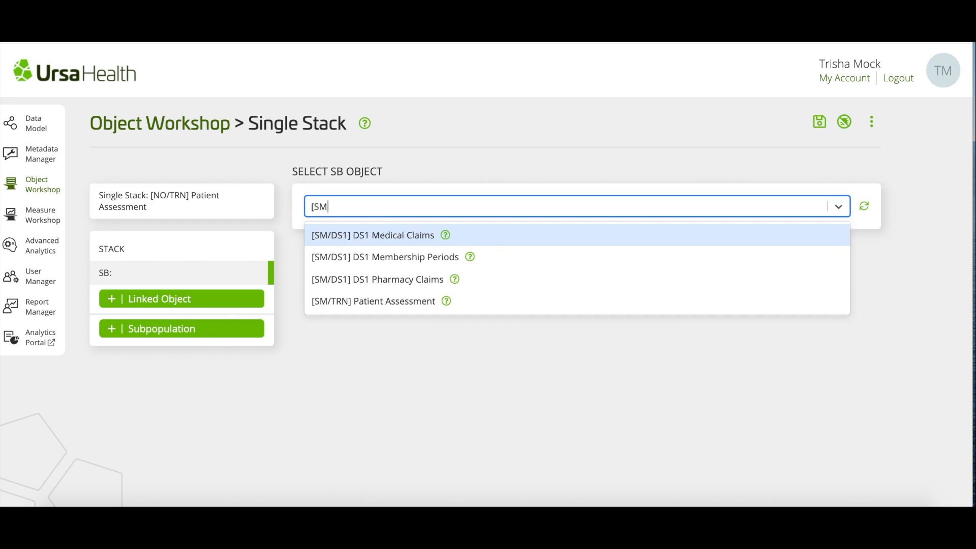
{"action": "type", "text": "/TRN"}
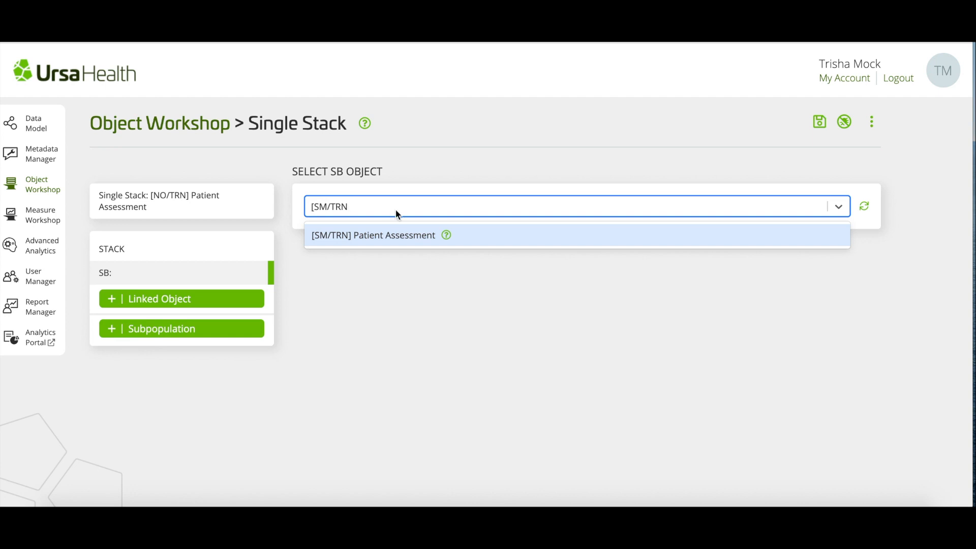
{"action": "left_click", "coordinate": [406, 236]}
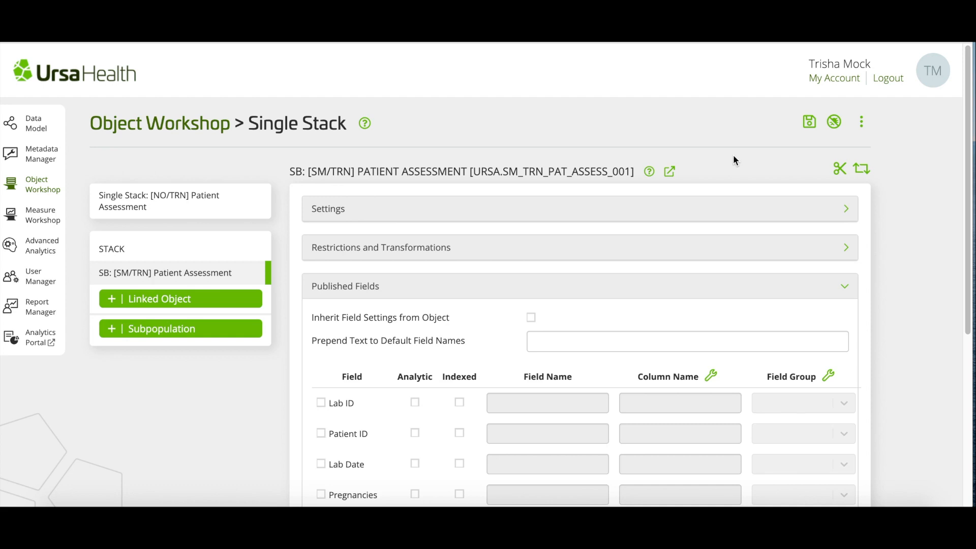
- Give the base object the internal comment "Assessments of patients potentially eligible for the EatRight program"
{"action": "left_click", "coordinate": [619, 288]}
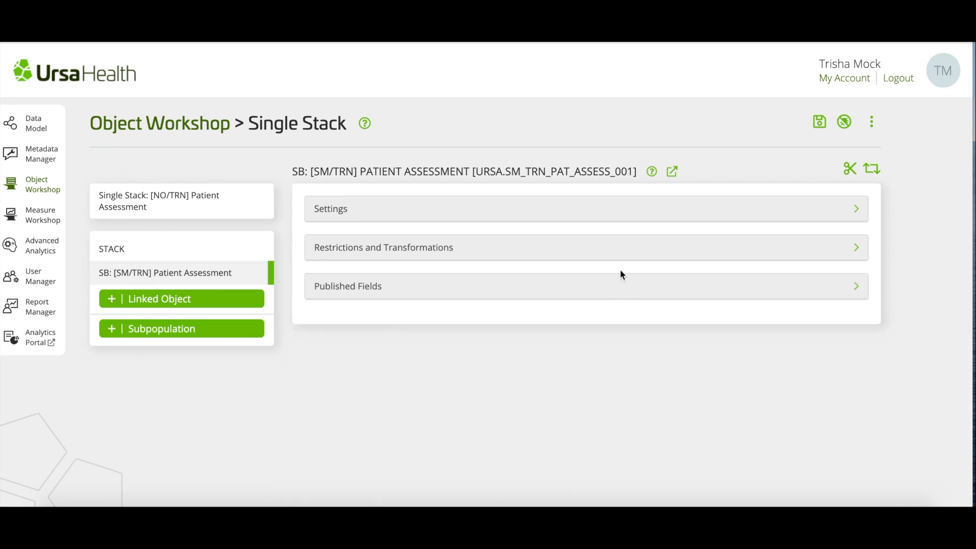
{"action": "left_click", "coordinate": [618, 212]}
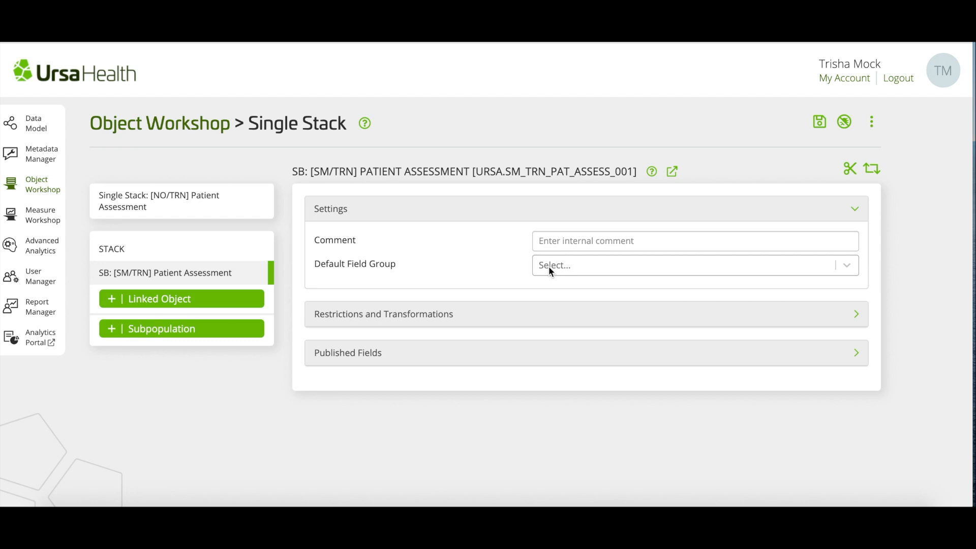
{"action": "left_click", "coordinate": [562, 243]}
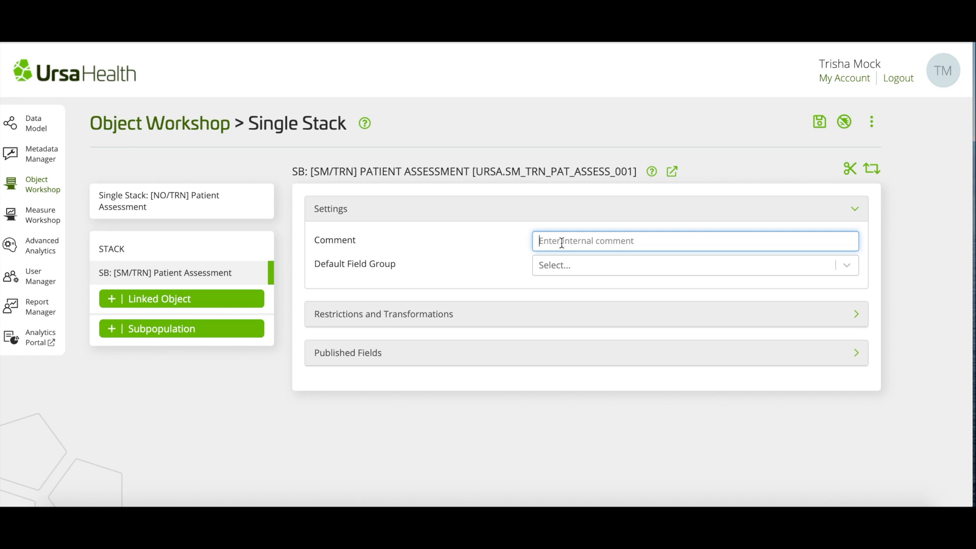
{"action": "type", "text": "Assessments of patients pote"}
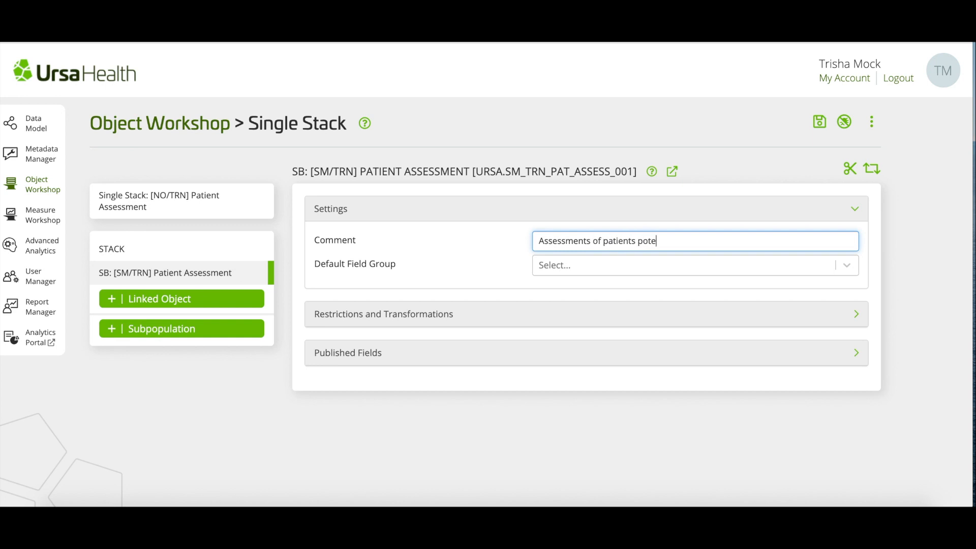
{"action": "type", "text": "ntially eligible for the EatRight program"}
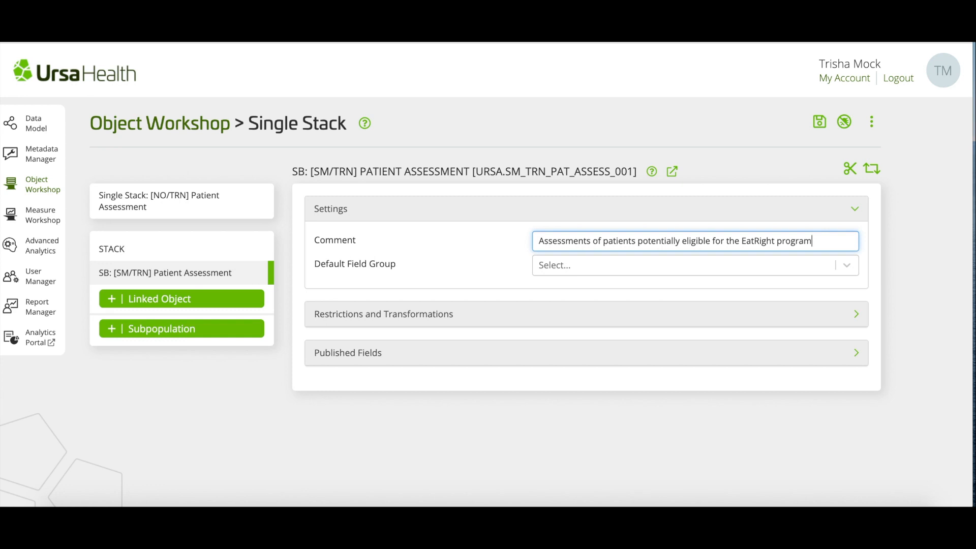
{"action": "key", "text": "Tab"}
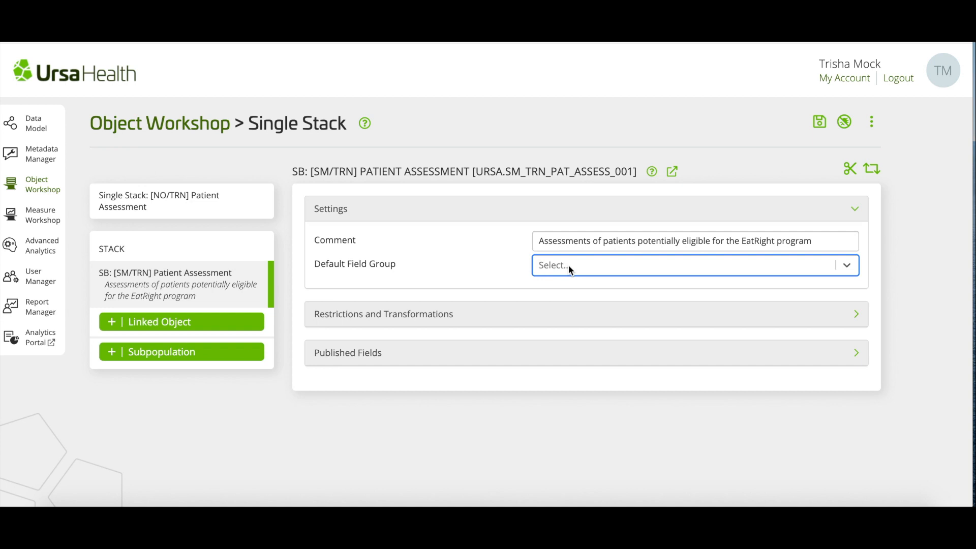
{"action": "left_click", "coordinate": [504, 214]}
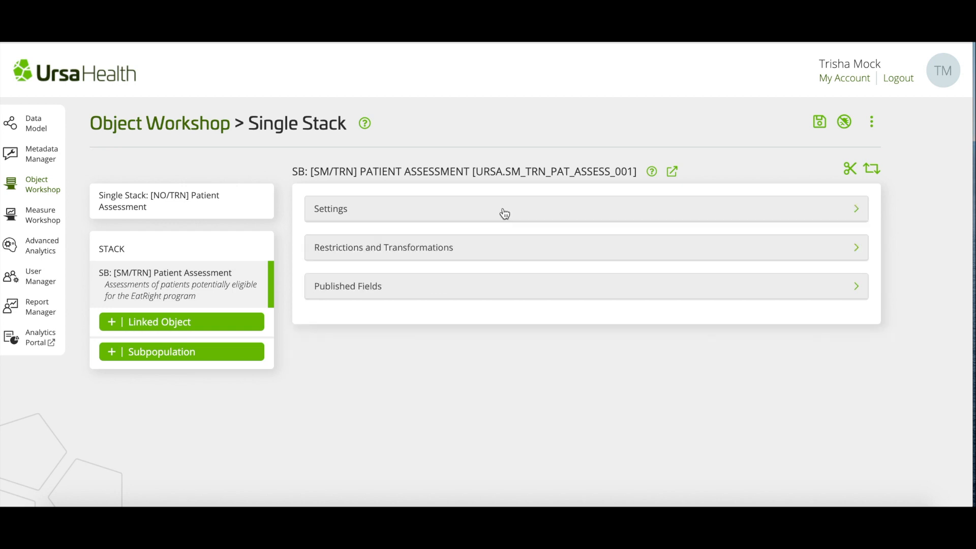
- Examine the patterns available for a derived field on the base object without adding one
{"action": "left_click", "coordinate": [480, 253]}
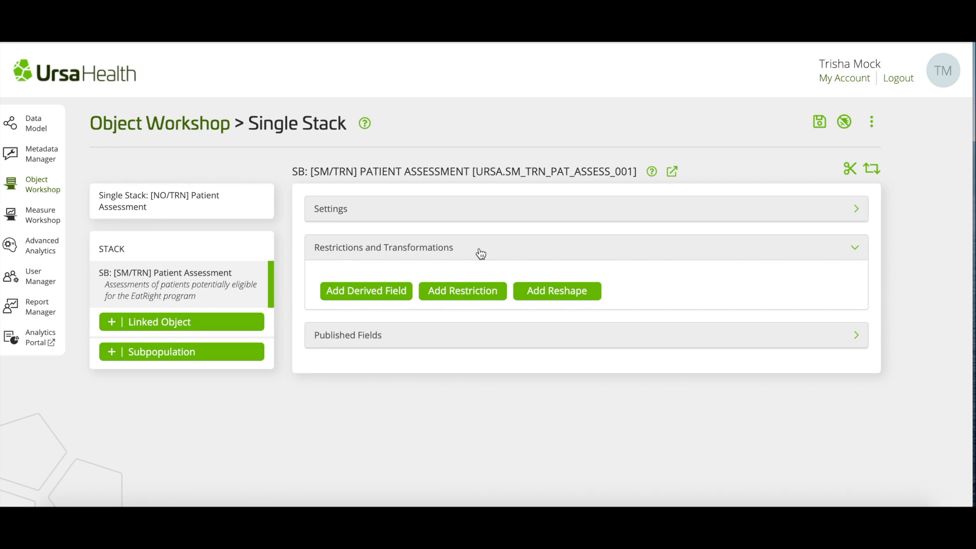
{"action": "left_click", "coordinate": [379, 293]}
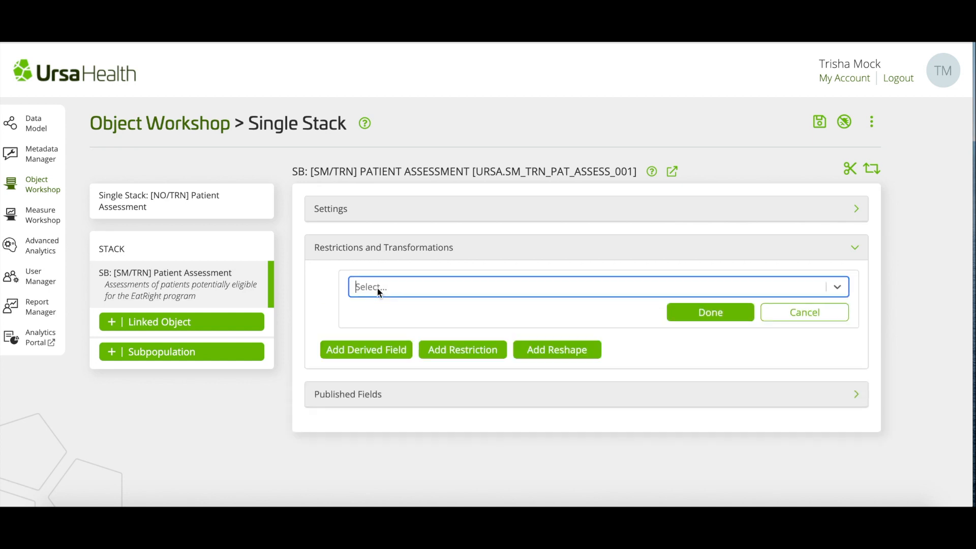
{"action": "left_click", "coordinate": [395, 285]}
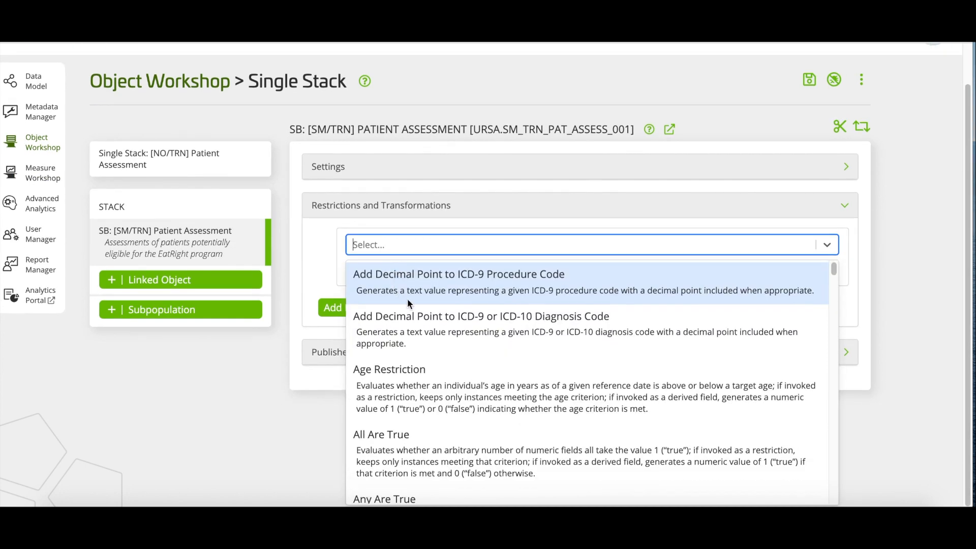
{"action": "scroll", "coordinate": [422, 419], "scroll_direction": "down", "scroll_amount": 5}
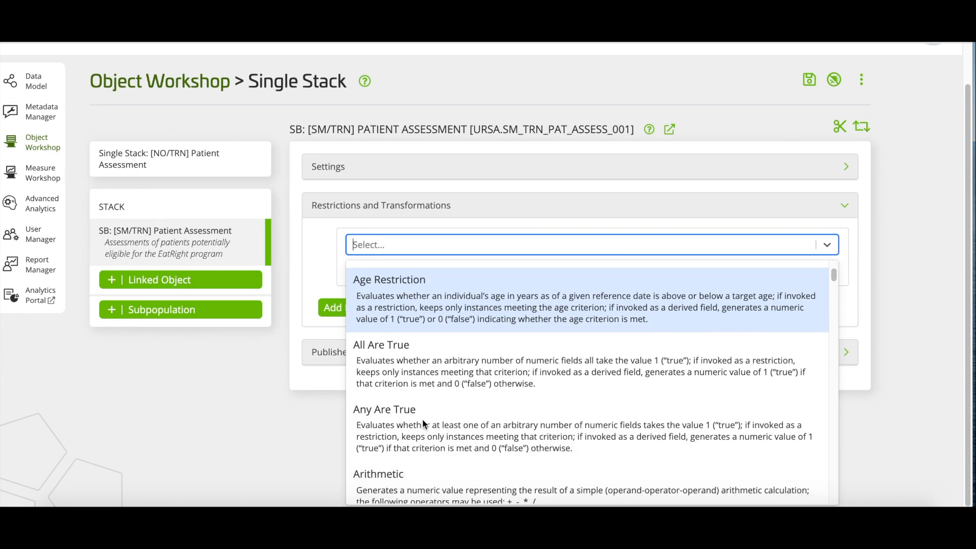
{"action": "scroll", "coordinate": [422, 419], "scroll_direction": "down", "scroll_amount": 4}
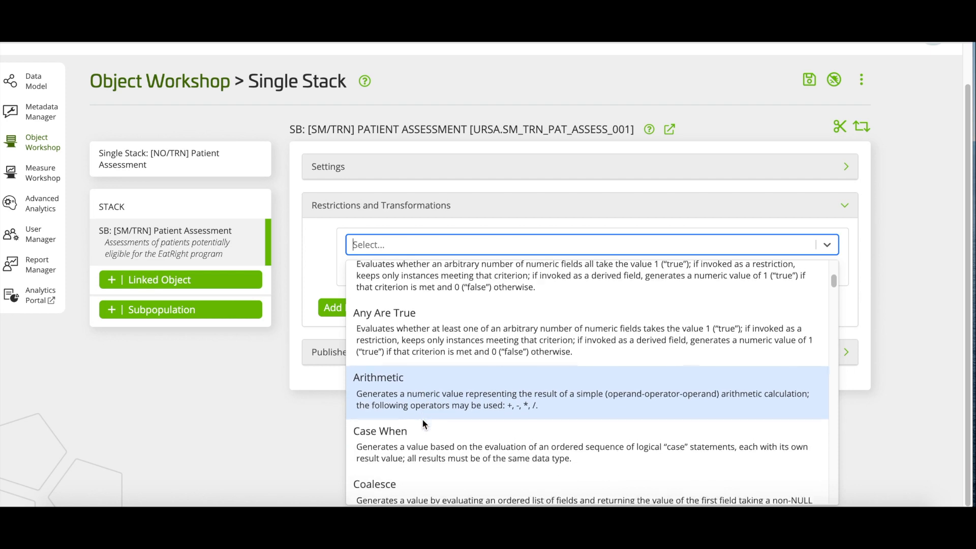
{"action": "scroll", "coordinate": [422, 419], "scroll_direction": "down", "scroll_amount": 2}
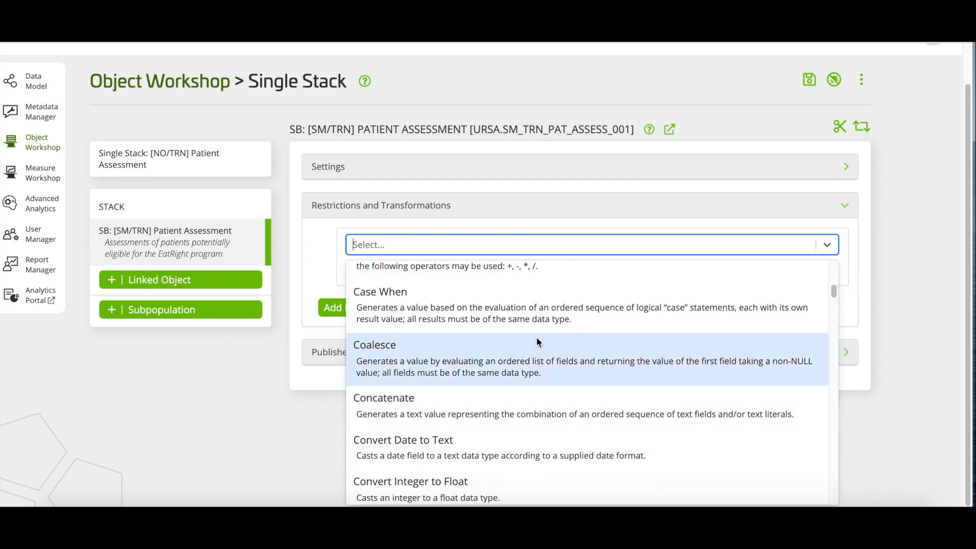
{"action": "left_click", "coordinate": [857, 274]}
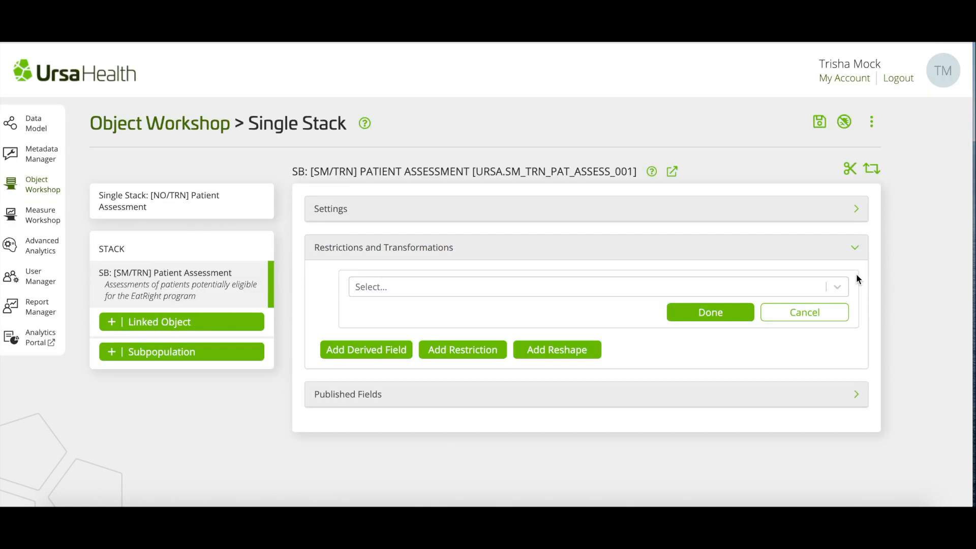
{"action": "left_click", "coordinate": [806, 312]}
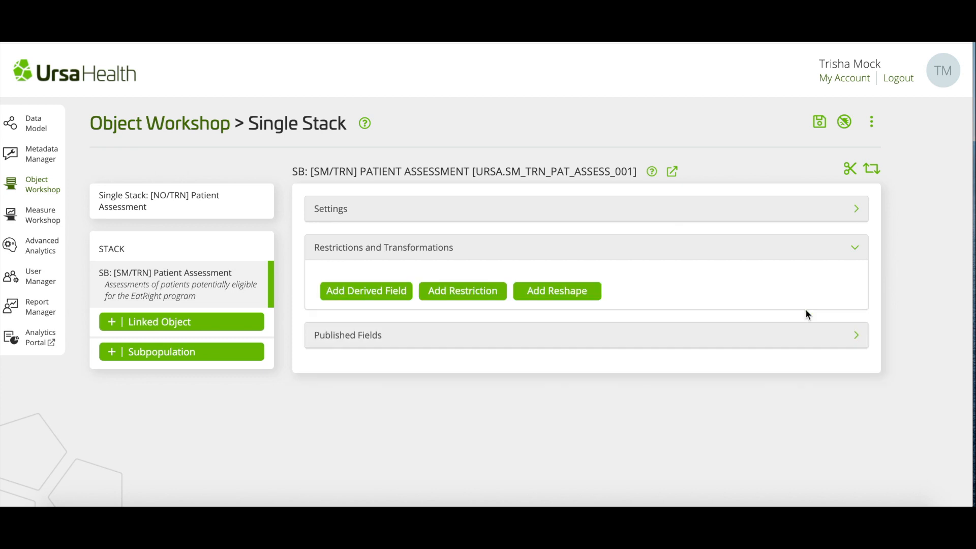
- Examine the patterns available for a restriction on the base object without adding one
{"action": "left_click", "coordinate": [455, 295]}
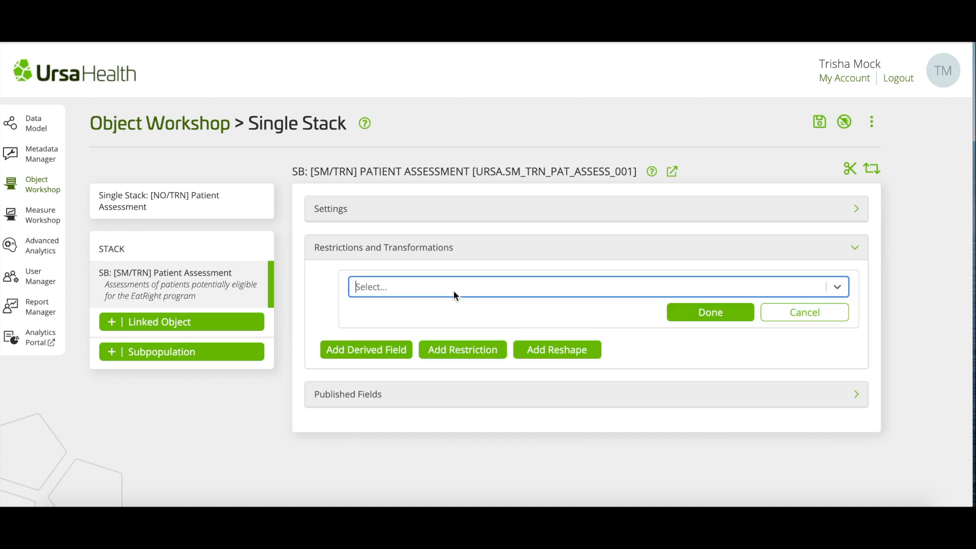
{"action": "left_click", "coordinate": [461, 286]}
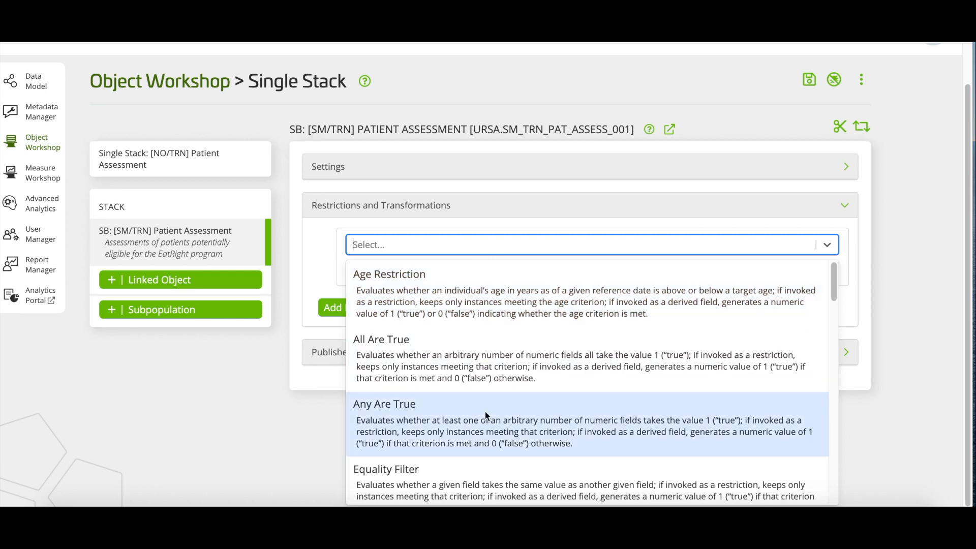
{"action": "scroll", "coordinate": [484, 410], "scroll_direction": "down", "scroll_amount": 2}
{"action": "scroll", "coordinate": [484, 410], "scroll_direction": "down", "scroll_amount": 3}
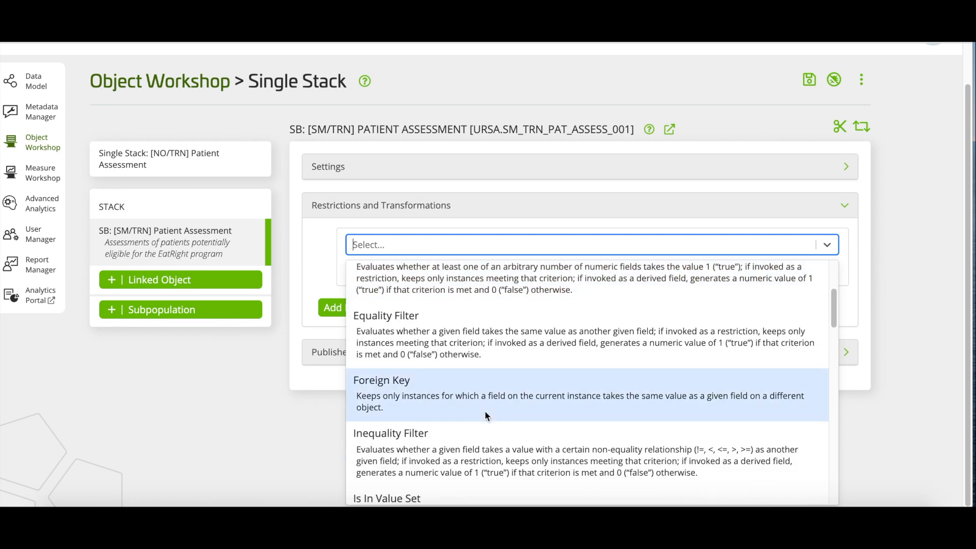
{"action": "scroll", "coordinate": [485, 415], "scroll_direction": "down", "scroll_amount": 2}
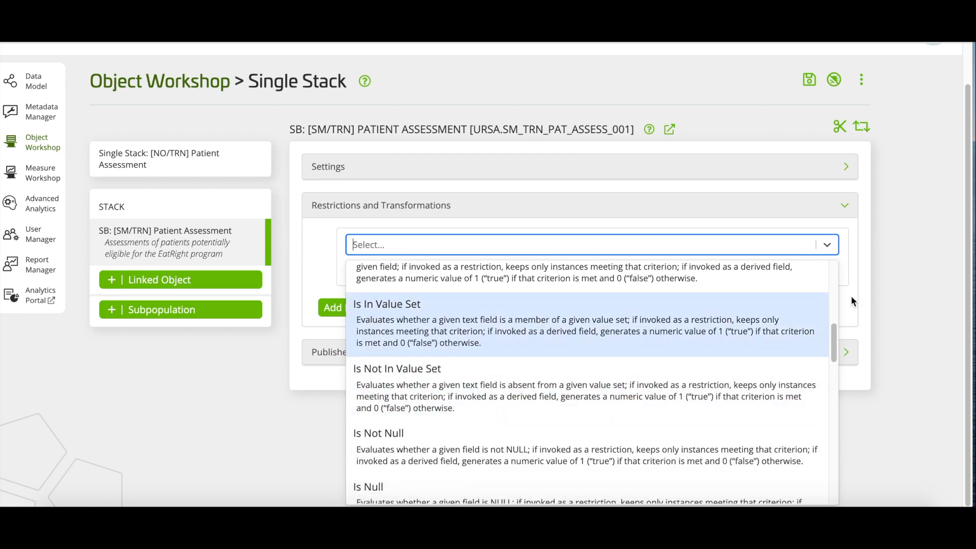
{"action": "left_click", "coordinate": [850, 302]}
{"action": "left_click", "coordinate": [803, 311]}
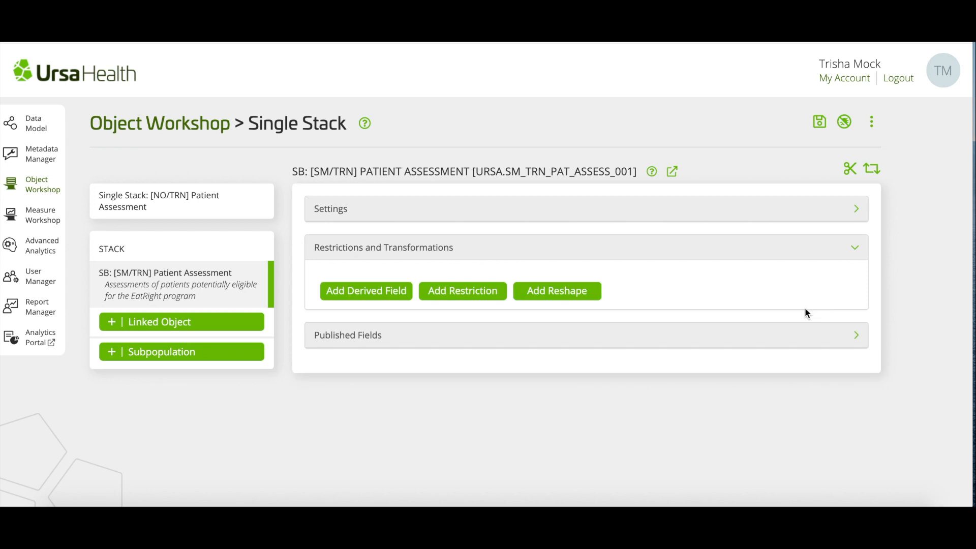
- Examine the patterns available for a reshape of the base object without adding one
{"action": "left_click", "coordinate": [569, 304]}
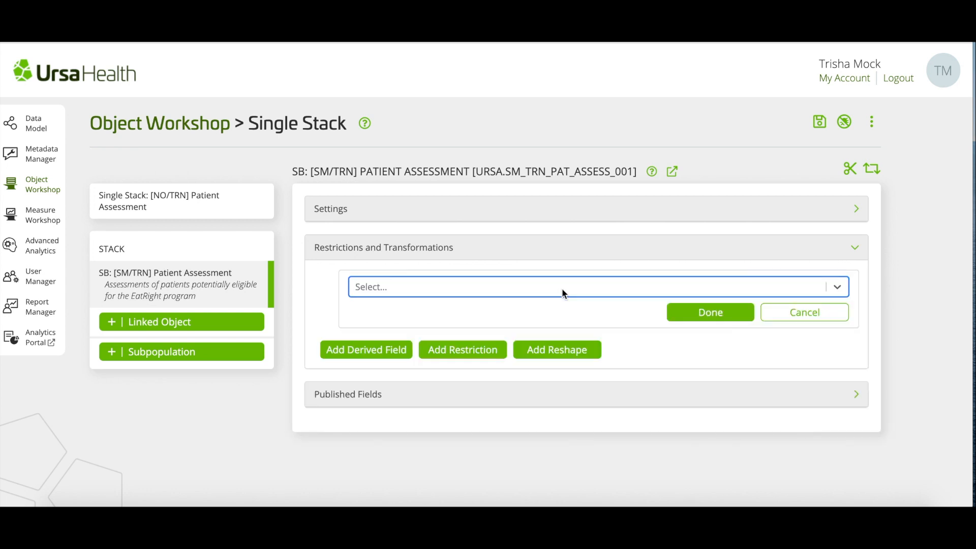
{"action": "left_click", "coordinate": [555, 292]}
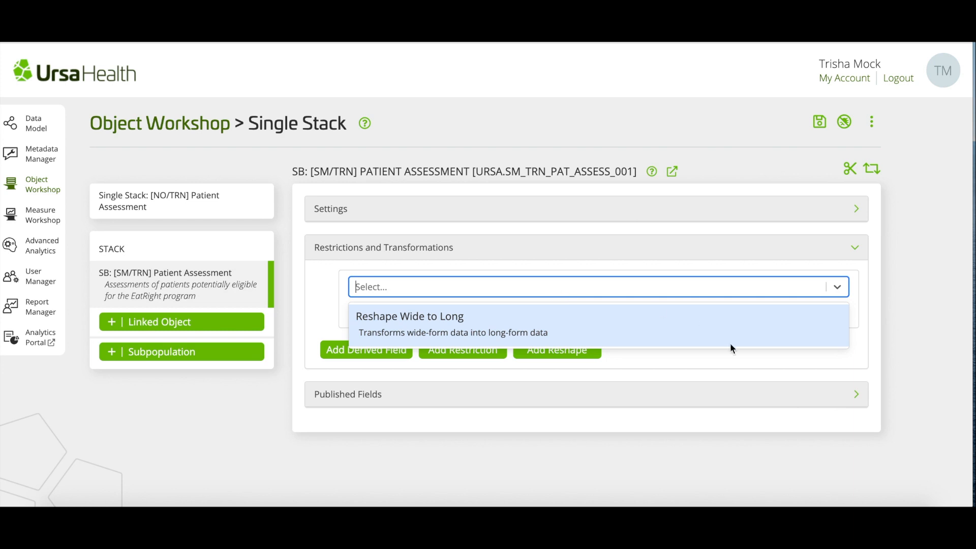
{"action": "left_click", "coordinate": [854, 350]}
{"action": "left_click", "coordinate": [815, 314]}
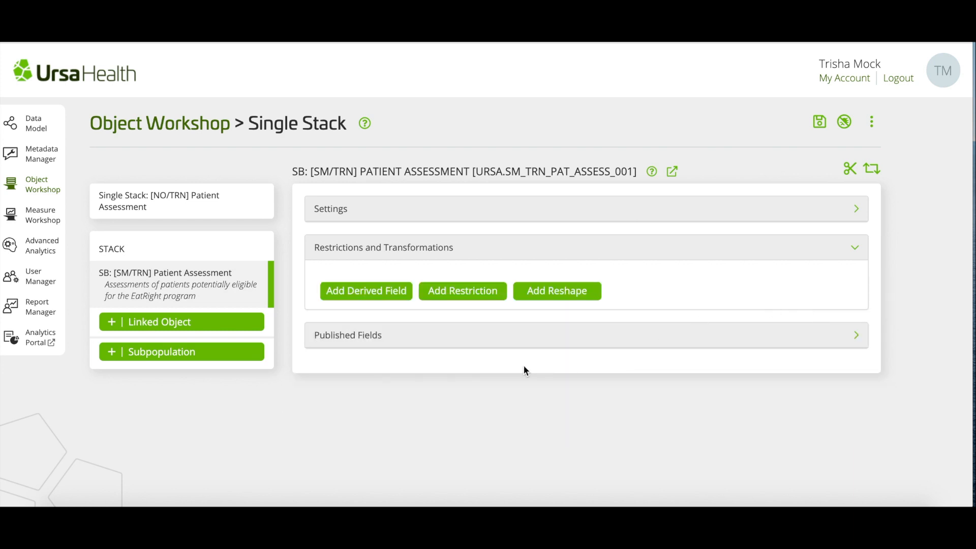
- Add a derived field to the base object using the Case When pattern
{"action": "left_click", "coordinate": [377, 294]}
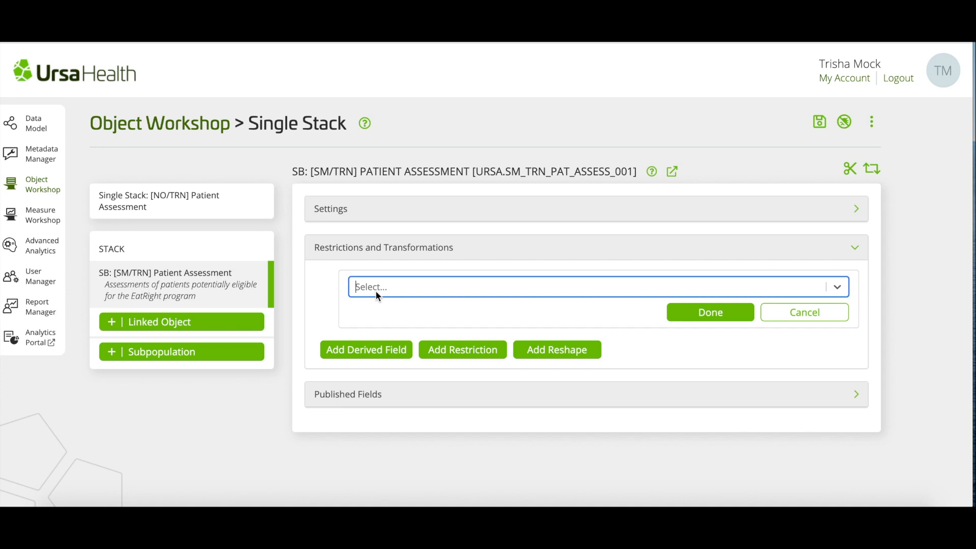
{"action": "left_click", "coordinate": [376, 287]}
{"action": "type", "text": "case whe"}
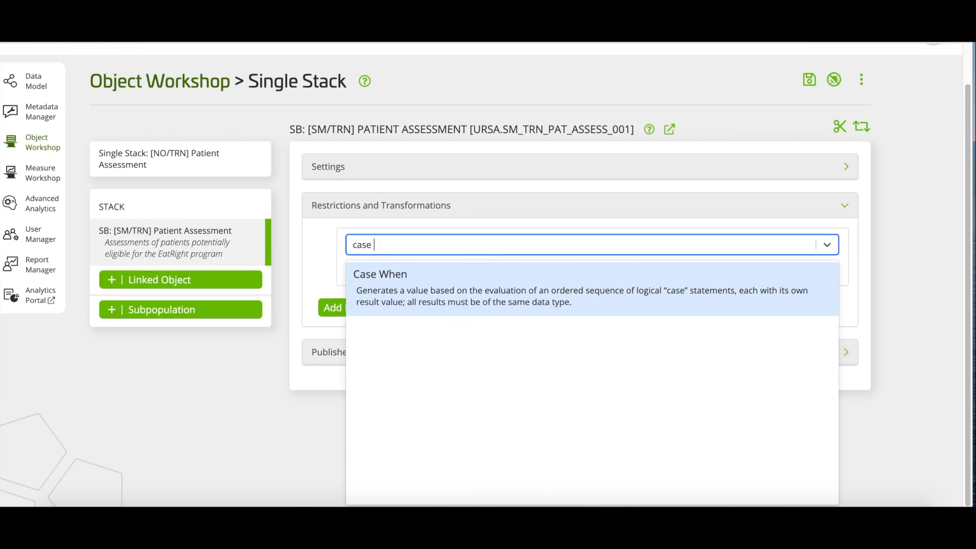
{"action": "left_click", "coordinate": [456, 274]}
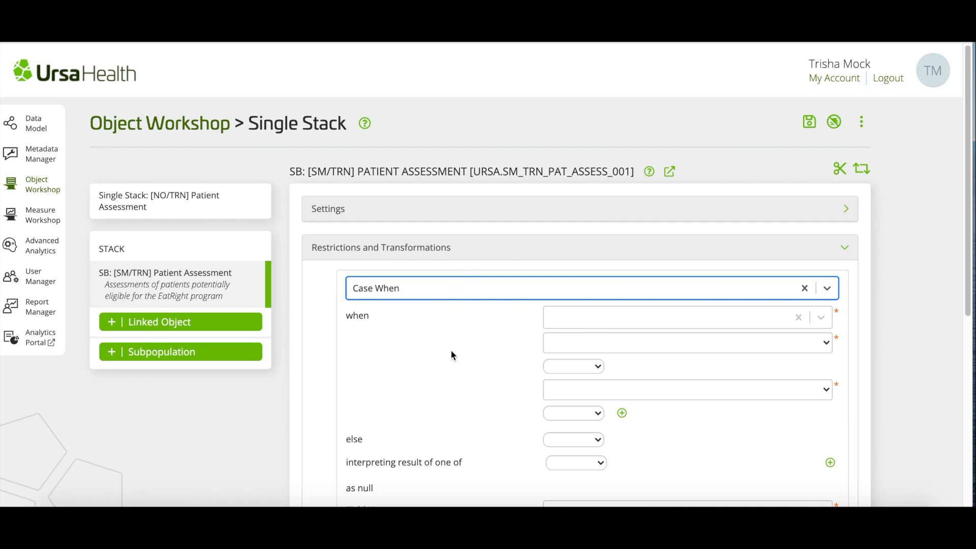
- Choose SB.pt_gfr as the field evaluated by the Case When condition
{"action": "scroll", "coordinate": [450, 349], "scroll_direction": "down", "scroll_amount": 3}
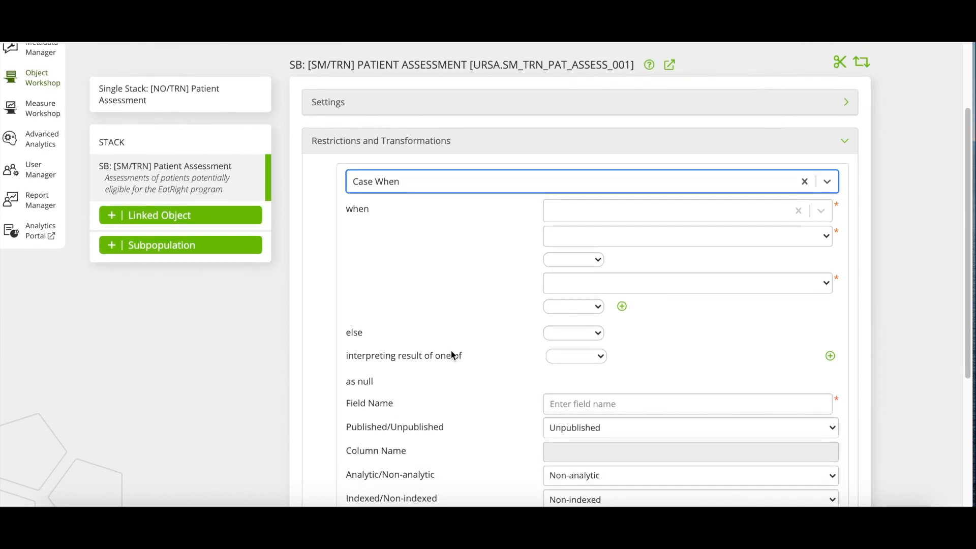
{"action": "scroll", "coordinate": [452, 355], "scroll_direction": "down", "scroll_amount": 2}
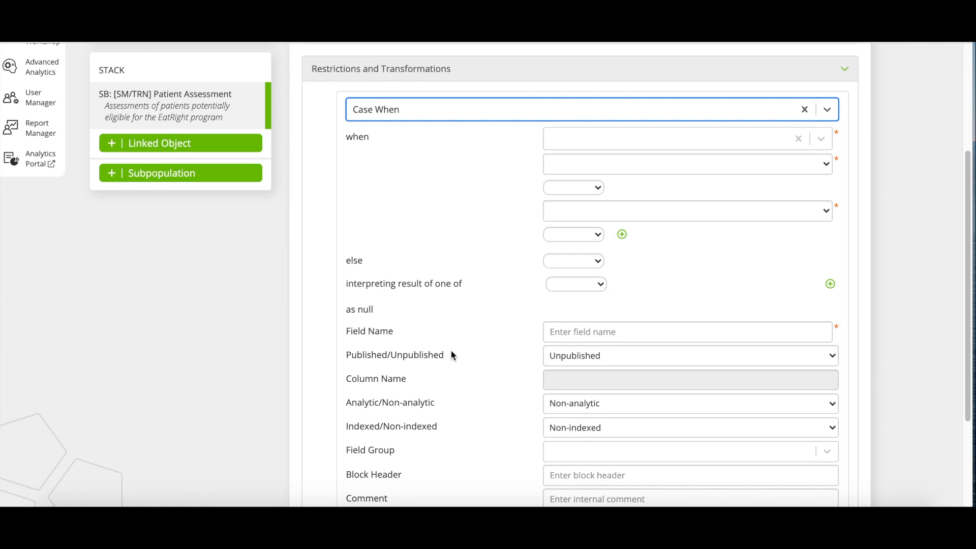
{"action": "key", "text": "Tab"}
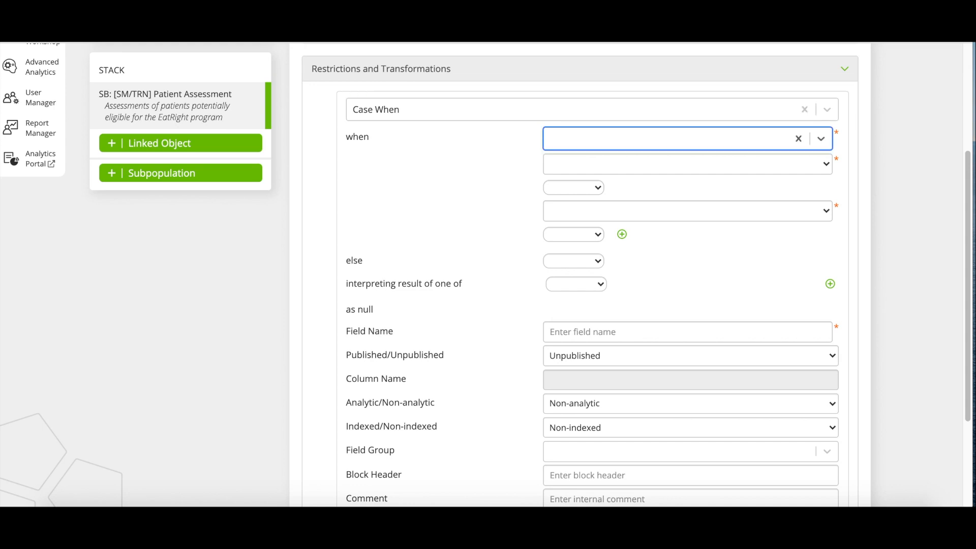
{"action": "type", "text": "sb."}
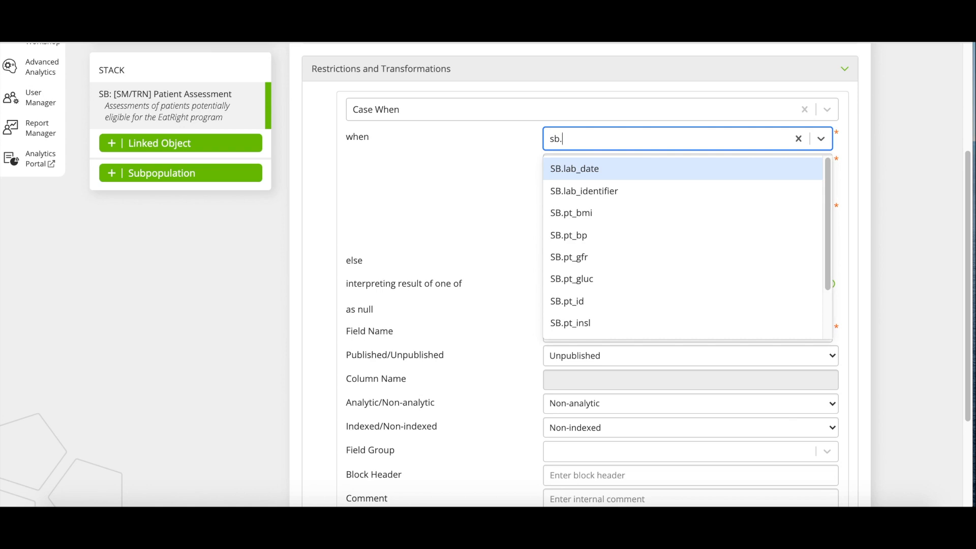
{"action": "left_click", "coordinate": [584, 260]}
{"action": "key", "text": "Tab"}
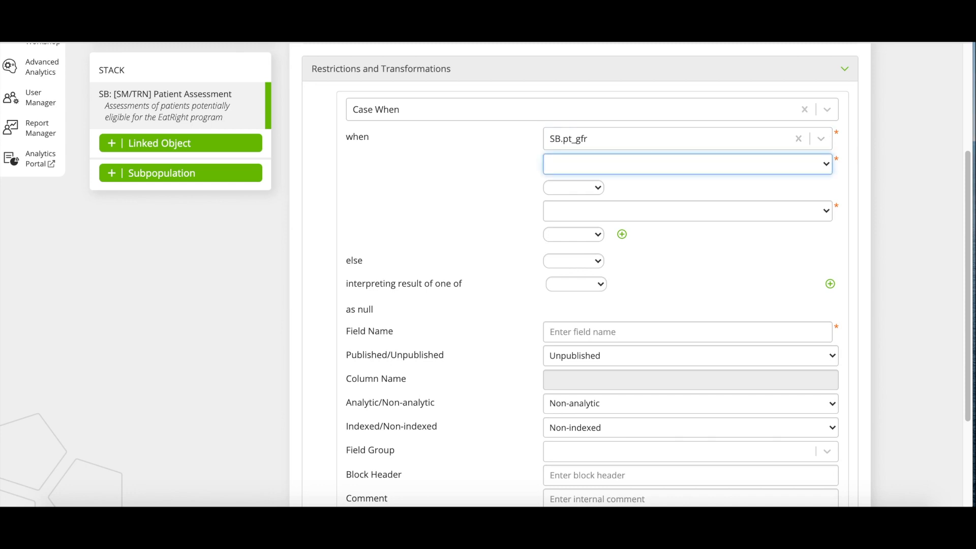
- Complete the condition's comparison as less than (<) the Number 15
{"action": "left_click", "coordinate": [585, 165]}
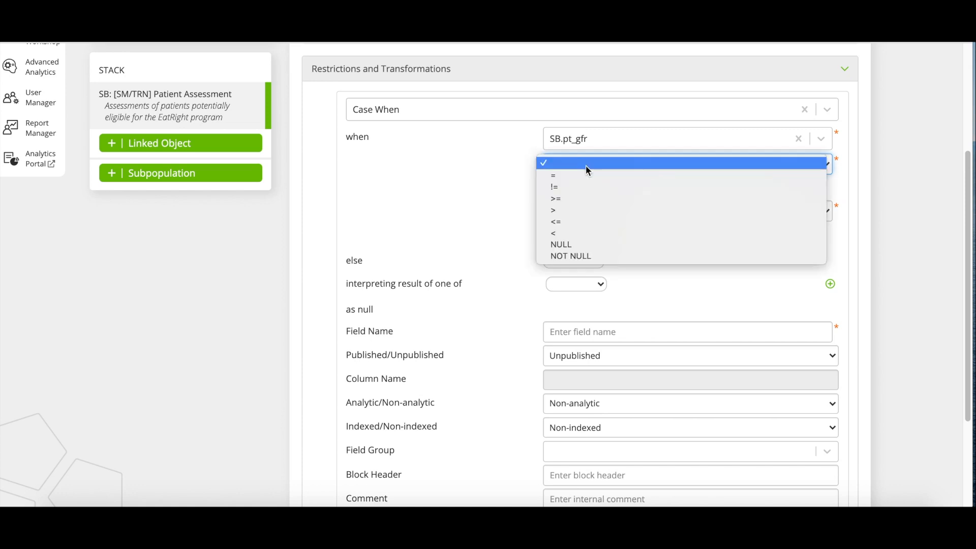
{"action": "left_click", "coordinate": [583, 233]}
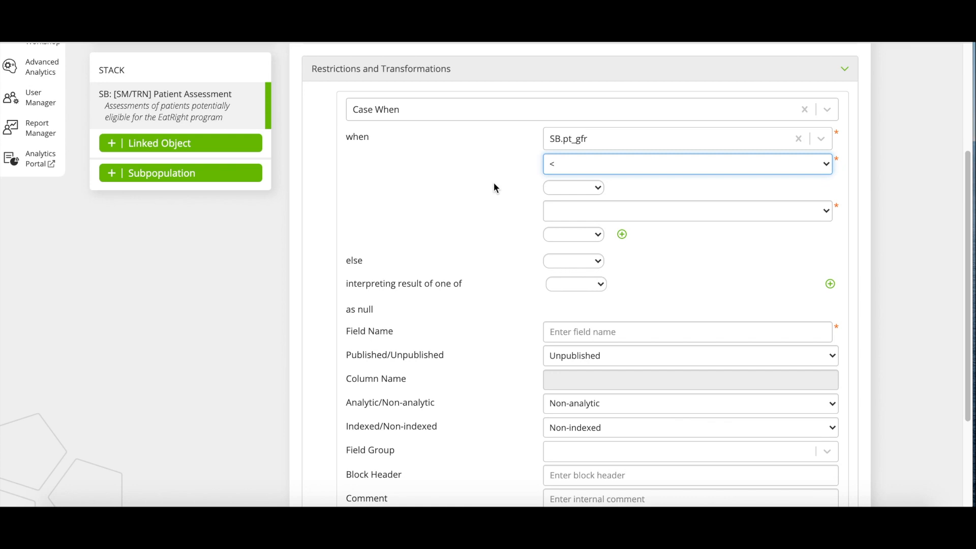
{"action": "key", "text": "Tab"}
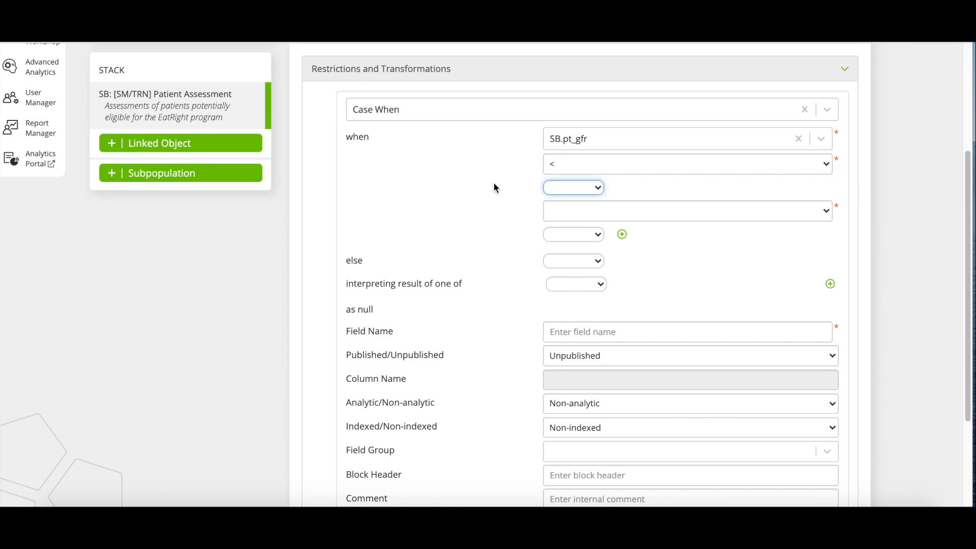
{"action": "left_click", "coordinate": [575, 190]}
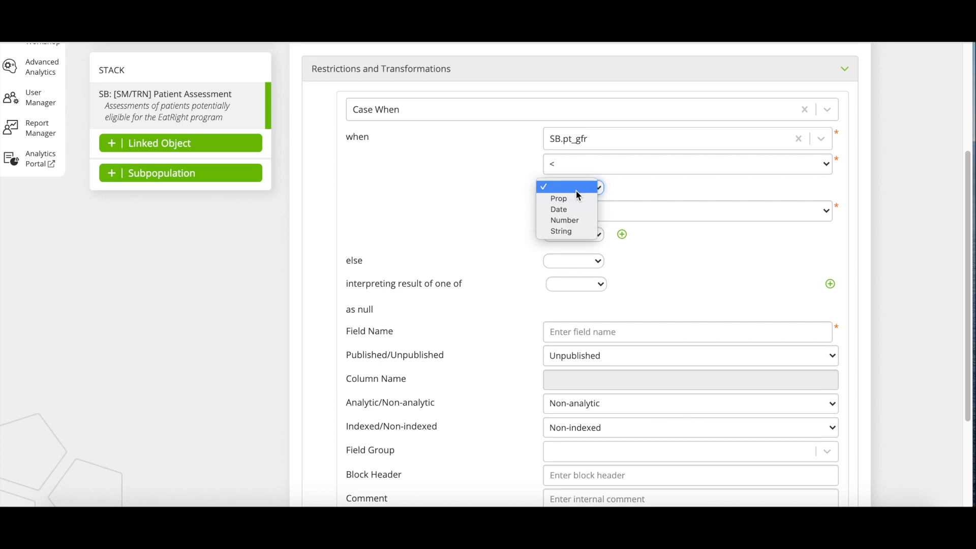
{"action": "left_click", "coordinate": [589, 220]}
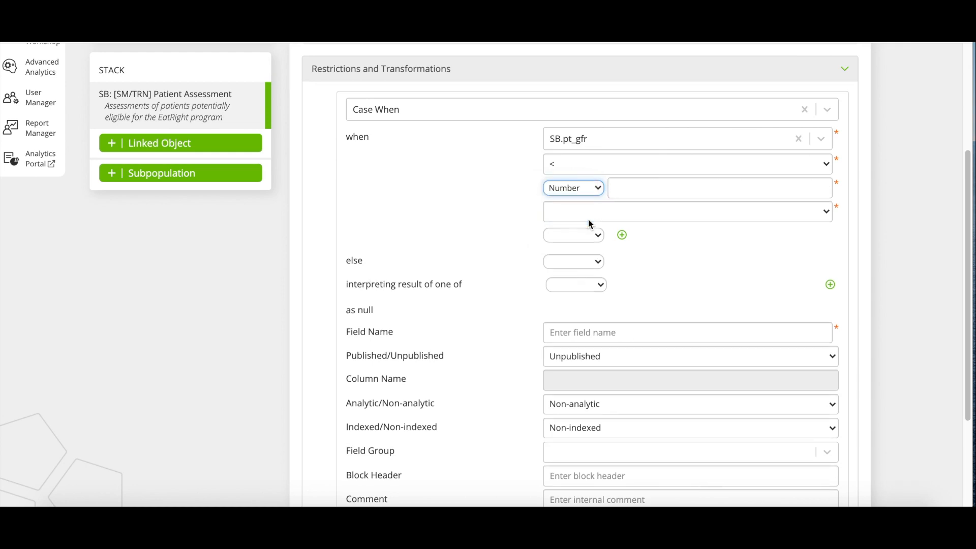
{"action": "left_click", "coordinate": [633, 192]}
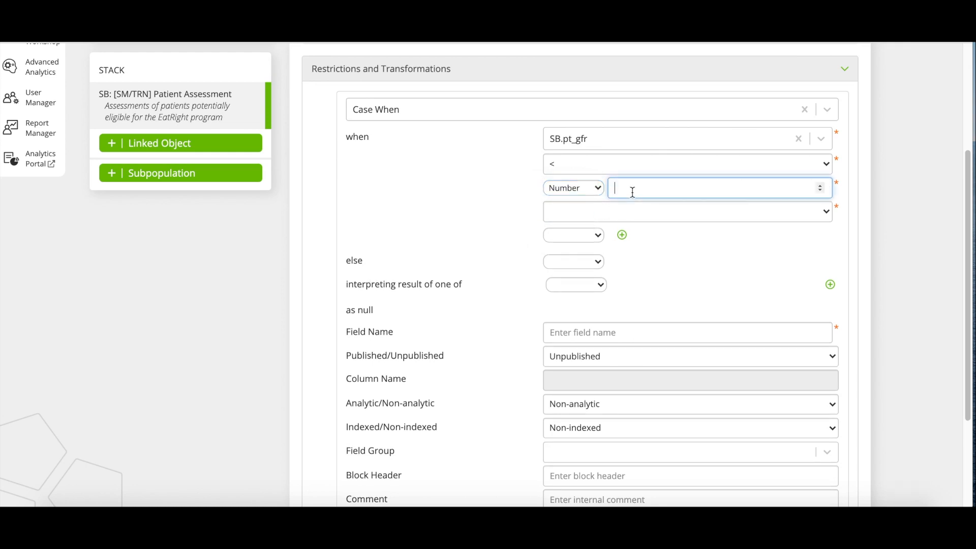
{"action": "type", "text": "15"}
{"action": "key", "text": "Tab"}
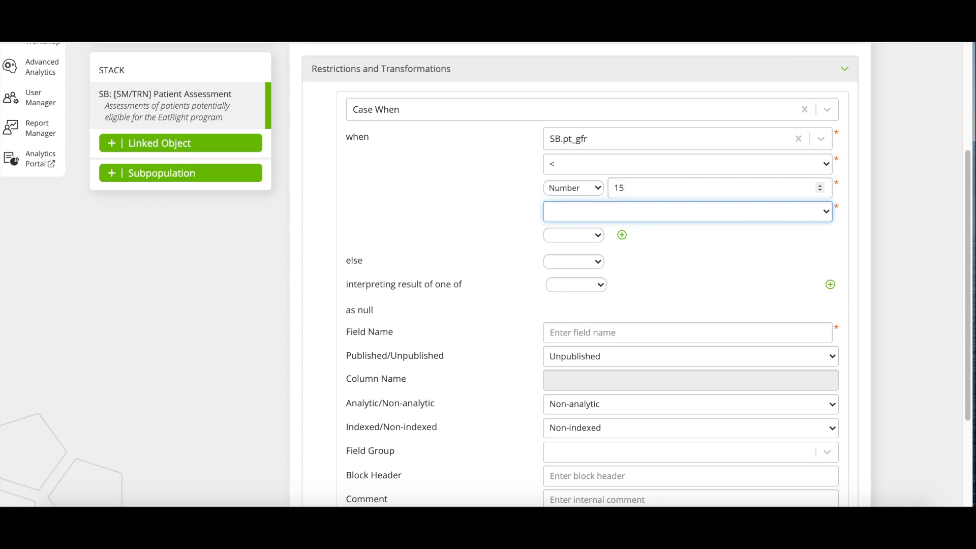
- Make the case return the Number 1 through a "then" clause
{"action": "left_click", "coordinate": [664, 214]}
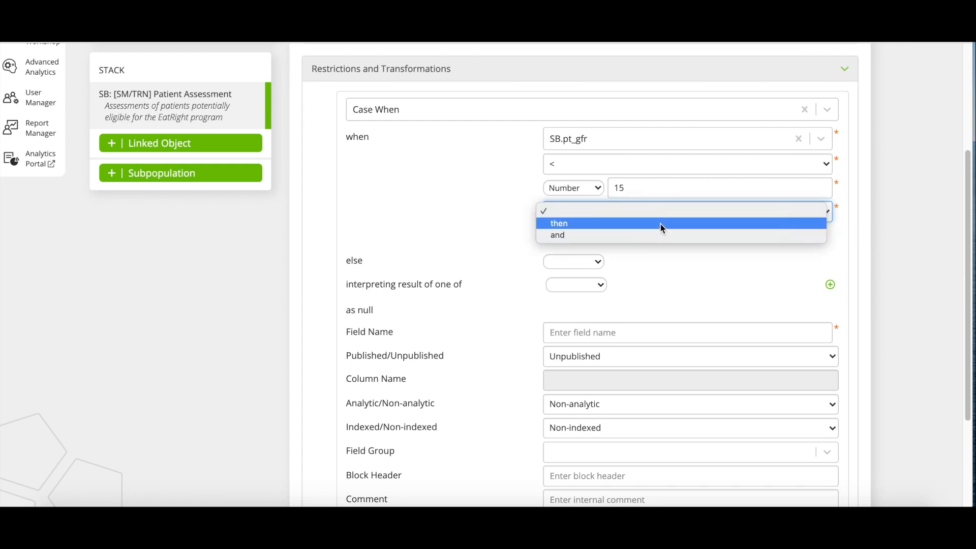
{"action": "left_click", "coordinate": [660, 223]}
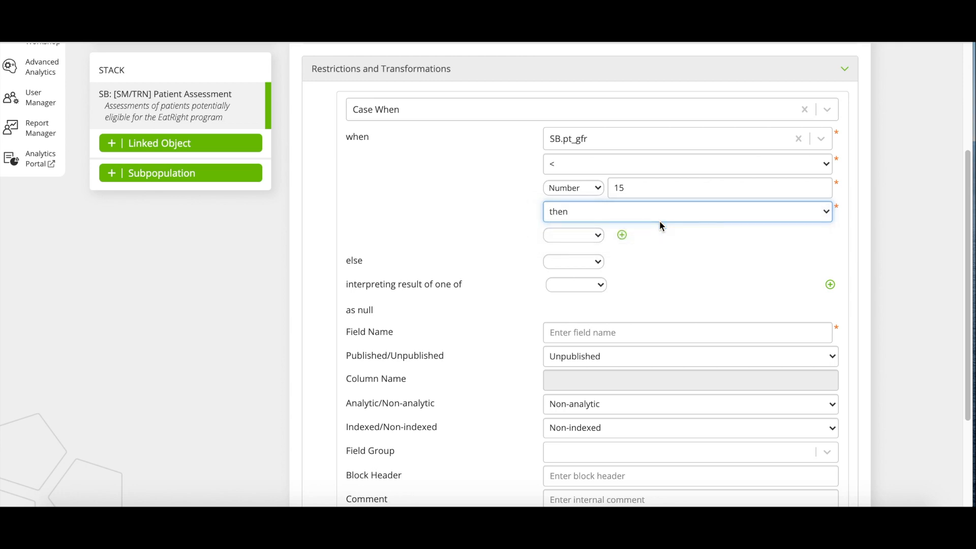
{"action": "key", "text": "Tab"}
{"action": "left_click", "coordinate": [598, 236]}
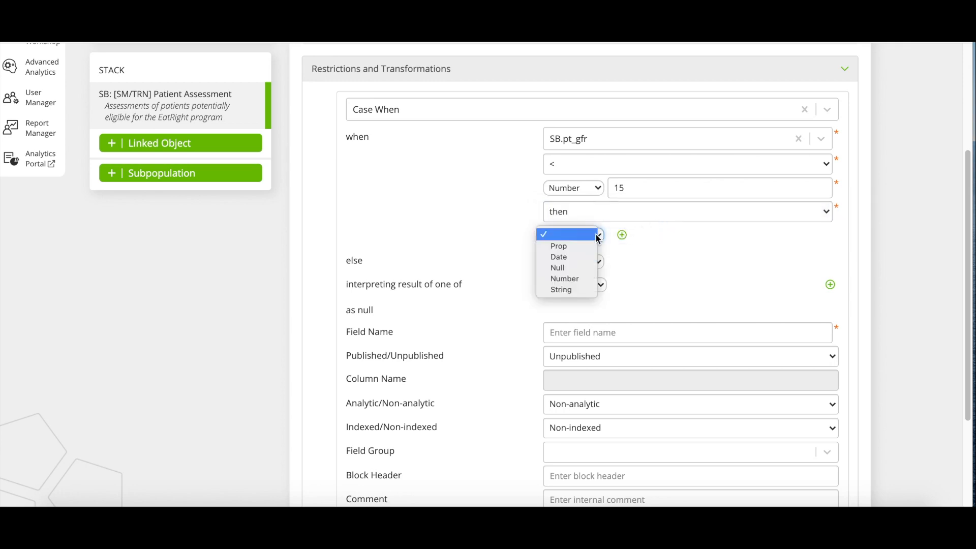
{"action": "left_click", "coordinate": [591, 278]}
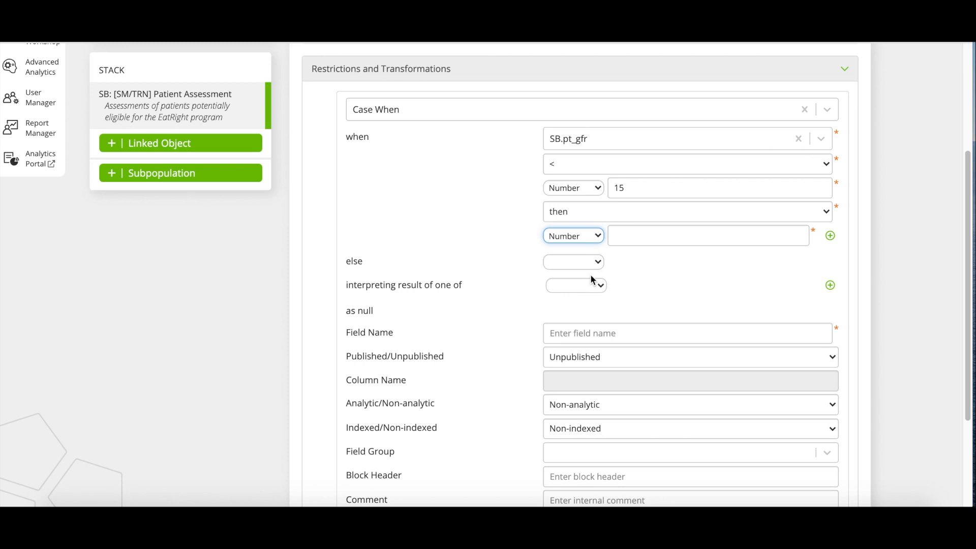
{"action": "left_click", "coordinate": [649, 235]}
{"action": "type", "text": "1"}
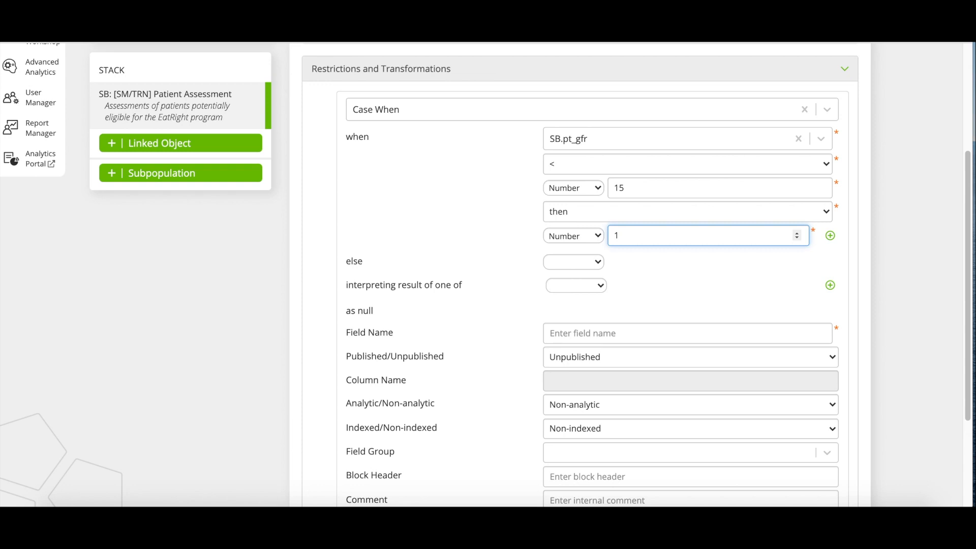
- Set the else result of the Case When field to the Number 0
{"action": "key", "text": "Tab"}
{"action": "key", "text": "Tab"}
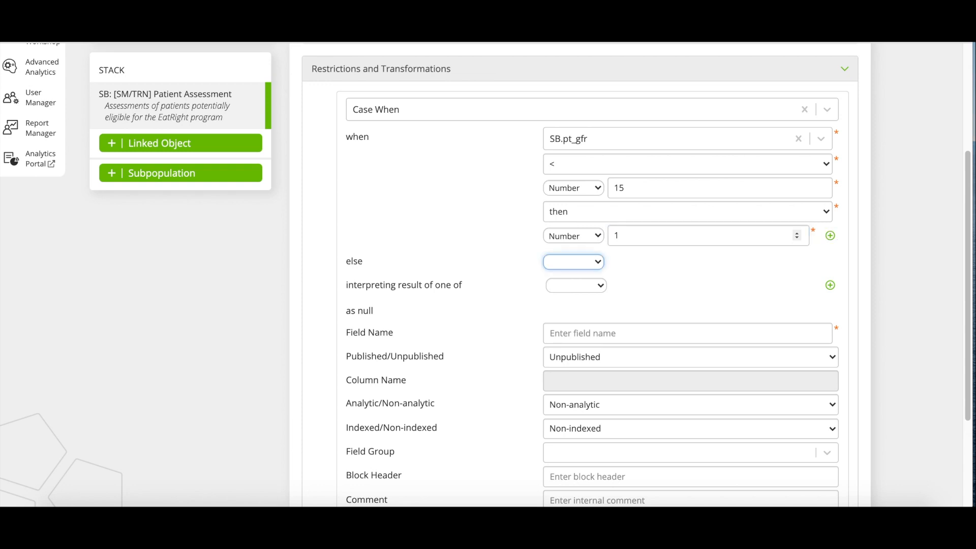
{"action": "left_click", "coordinate": [598, 263]}
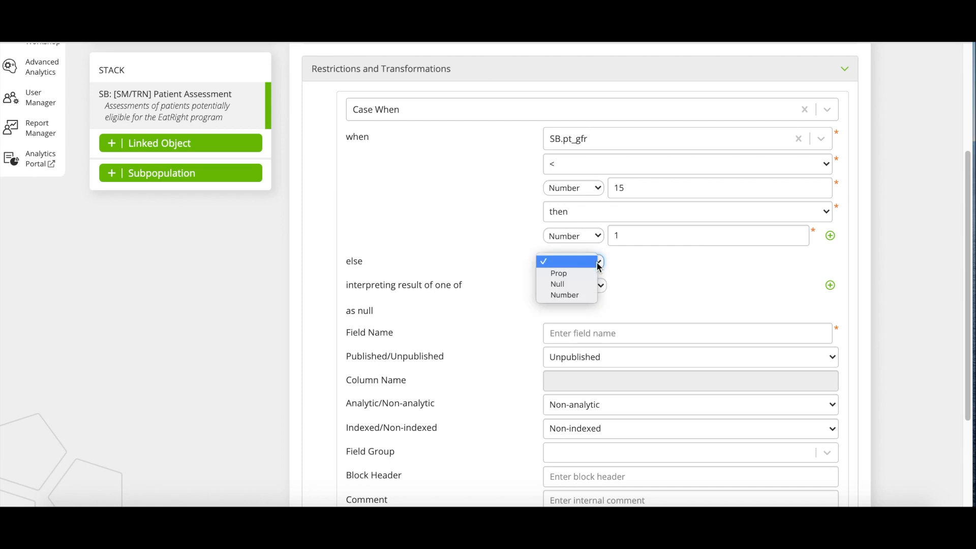
{"action": "left_click", "coordinate": [585, 293]}
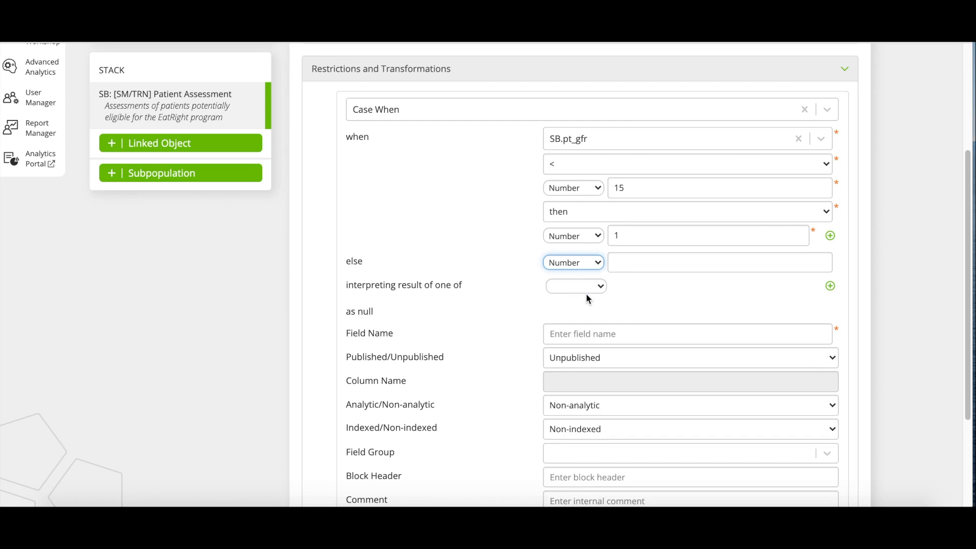
{"action": "key", "text": "Tab"}
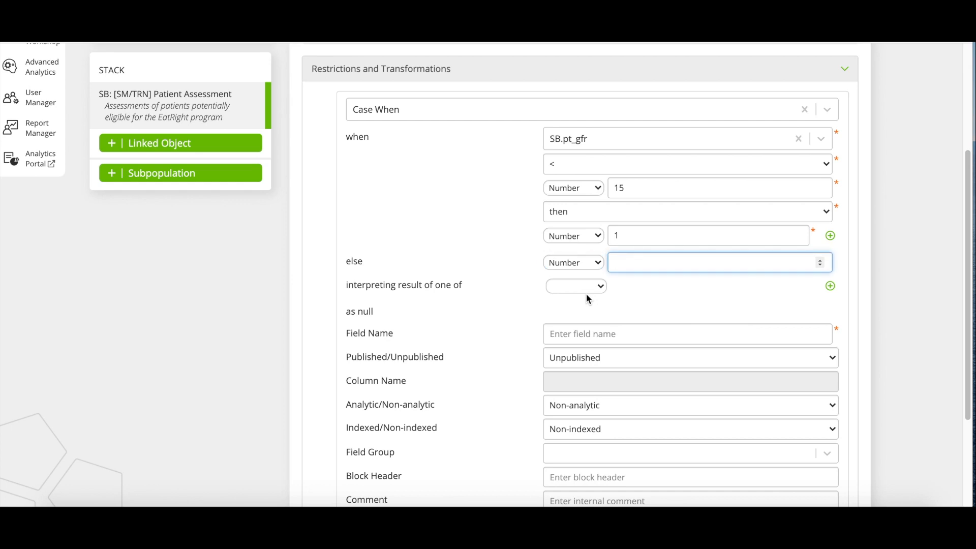
{"action": "type", "text": "0"}
- Name the derived field "GFR Value Indicates ESRD" and set it to Published
{"action": "key", "text": "Tab"}
{"action": "key", "text": "Tab"}
{"action": "key", "text": "Tab"}
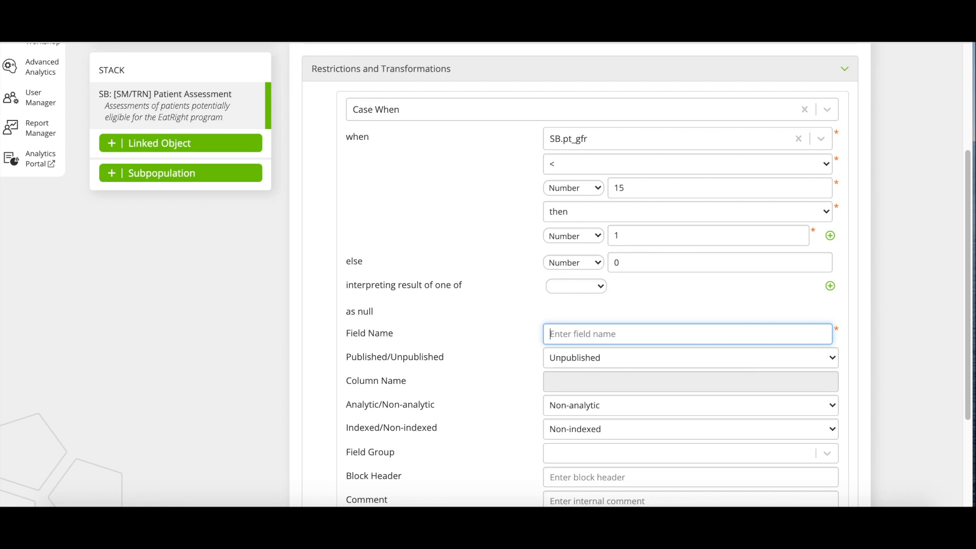
{"action": "type", "text": "GFR Value Indicates ESRD"}
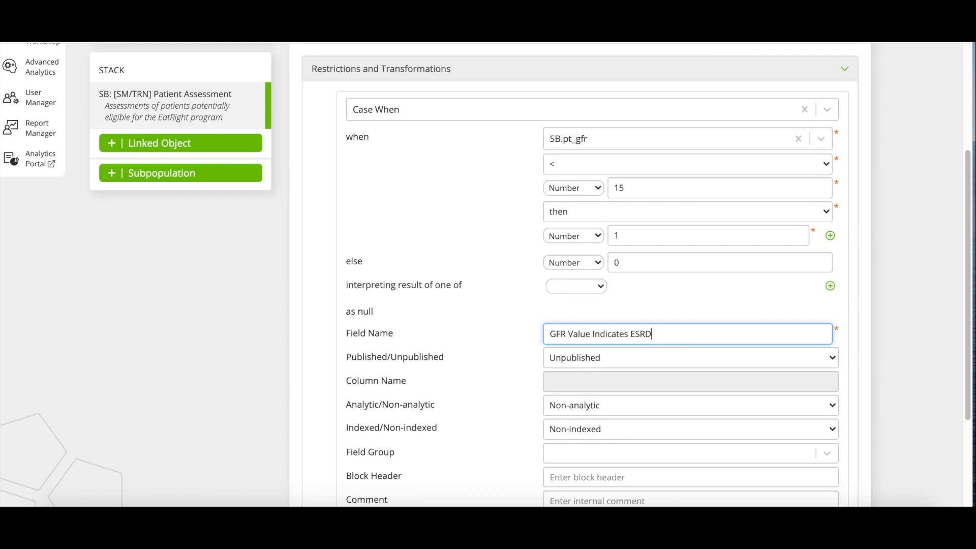
{"action": "key", "text": "Tab"}
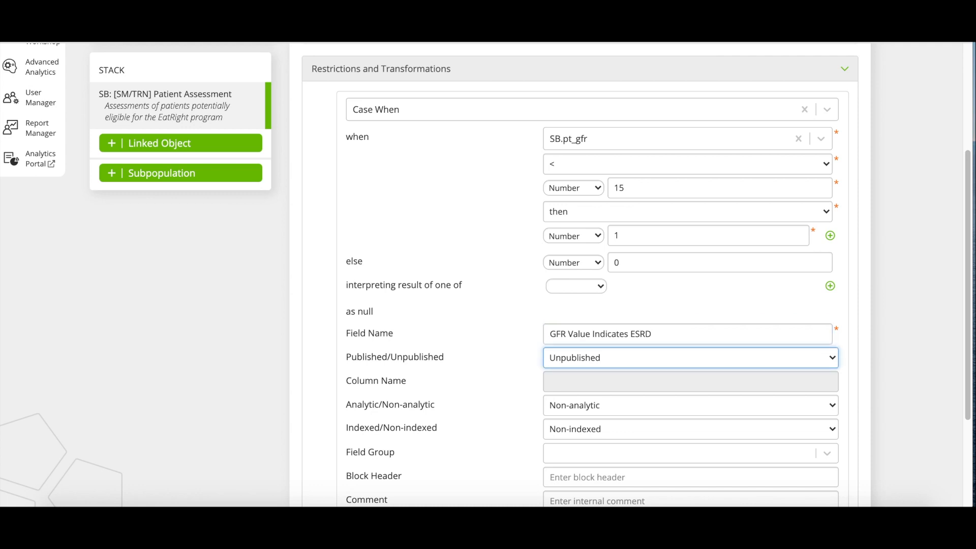
{"action": "left_click", "coordinate": [663, 359]}
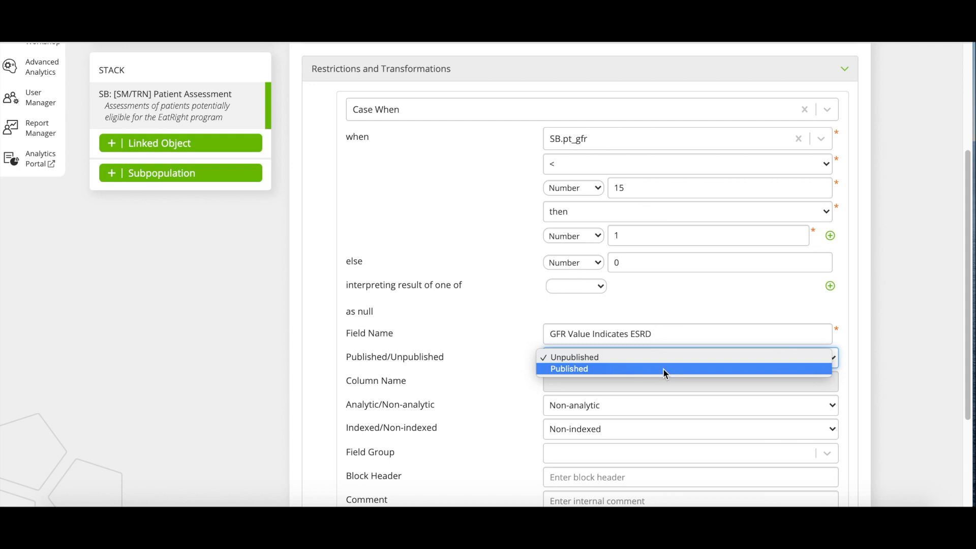
{"action": "left_click", "coordinate": [664, 369]}
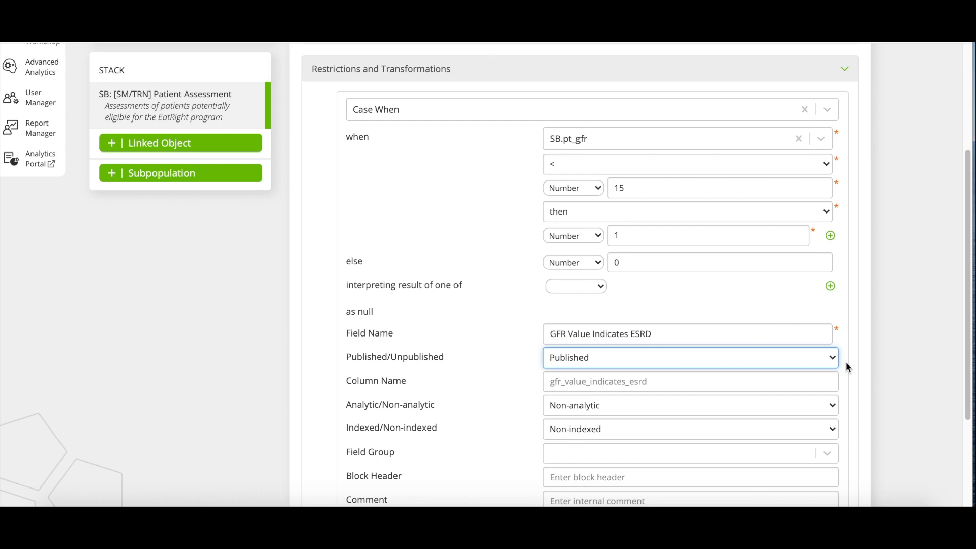
- Mark the derived field as Analytic, keeping the suggested column name
{"action": "key", "text": "Tab"}
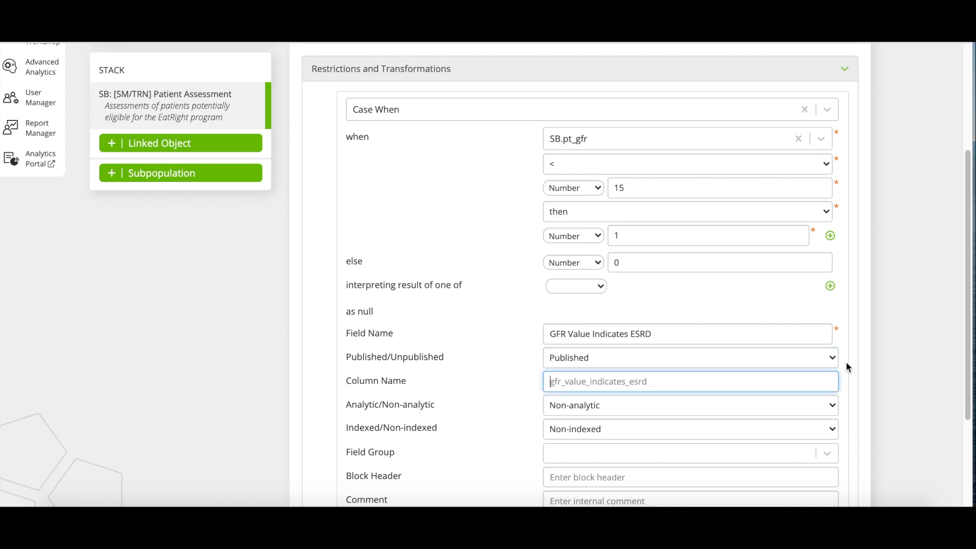
{"action": "scroll", "coordinate": [845, 361], "scroll_direction": "down", "scroll_amount": 2}
{"action": "scroll", "coordinate": [848, 359], "scroll_direction": "down", "scroll_amount": 1}
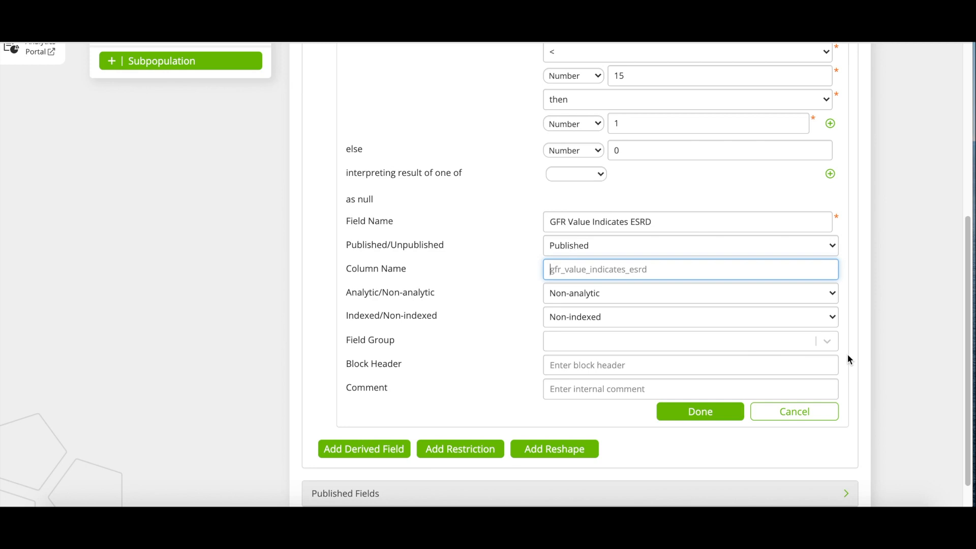
{"action": "key", "text": "Tab"}
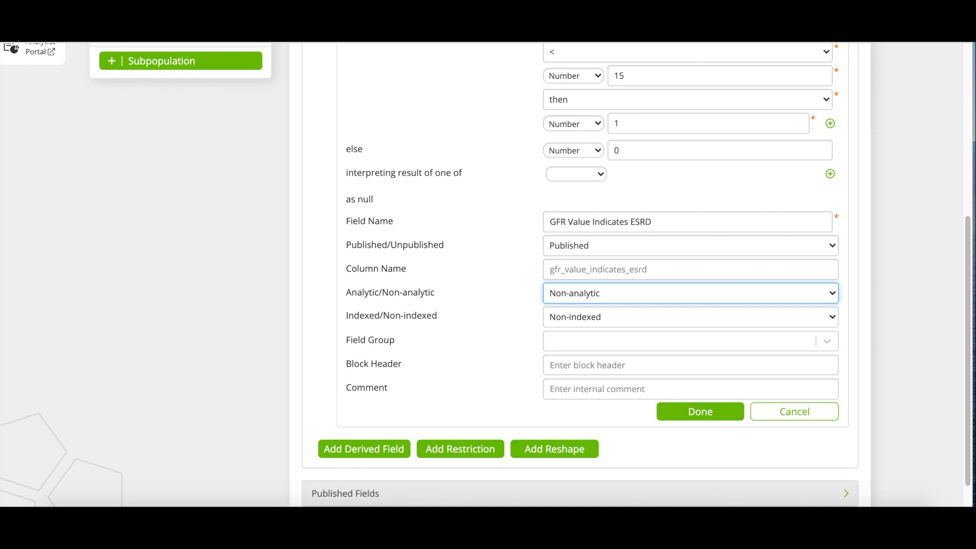
{"action": "left_click", "coordinate": [810, 293]}
{"action": "left_click", "coordinate": [799, 305]}
- Leave the derived field Non-indexed and assign it to the Patient Fields field group
{"action": "key", "text": "Tab"}
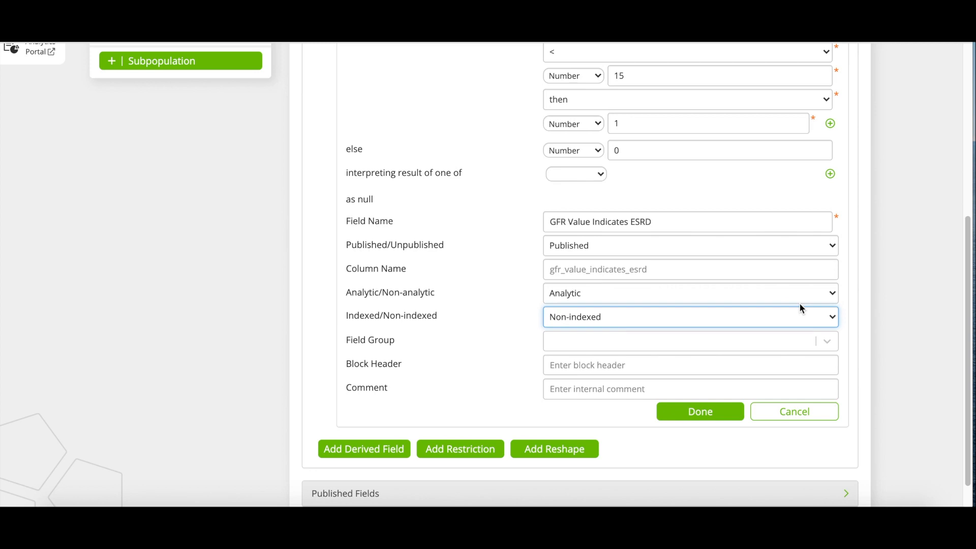
{"action": "key", "text": "Tab"}
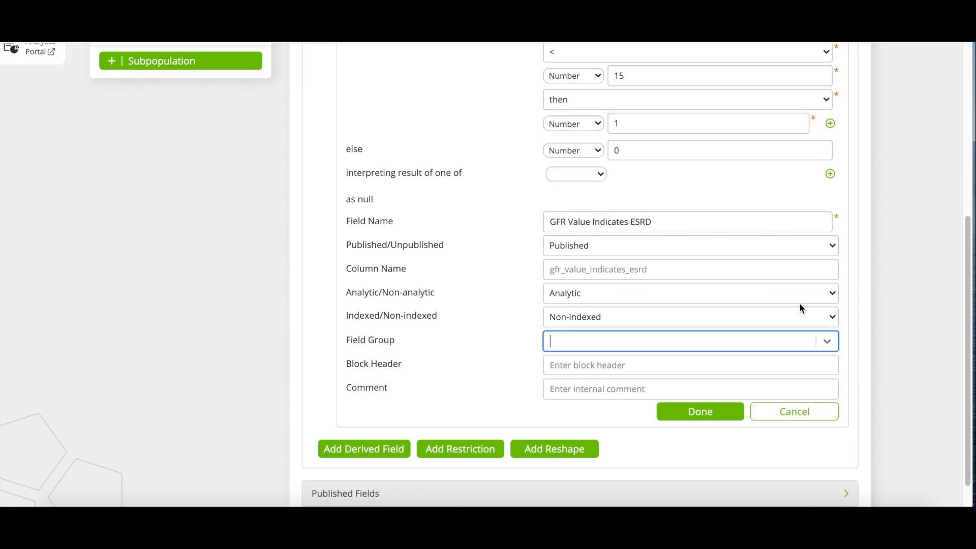
{"action": "left_click", "coordinate": [791, 341]}
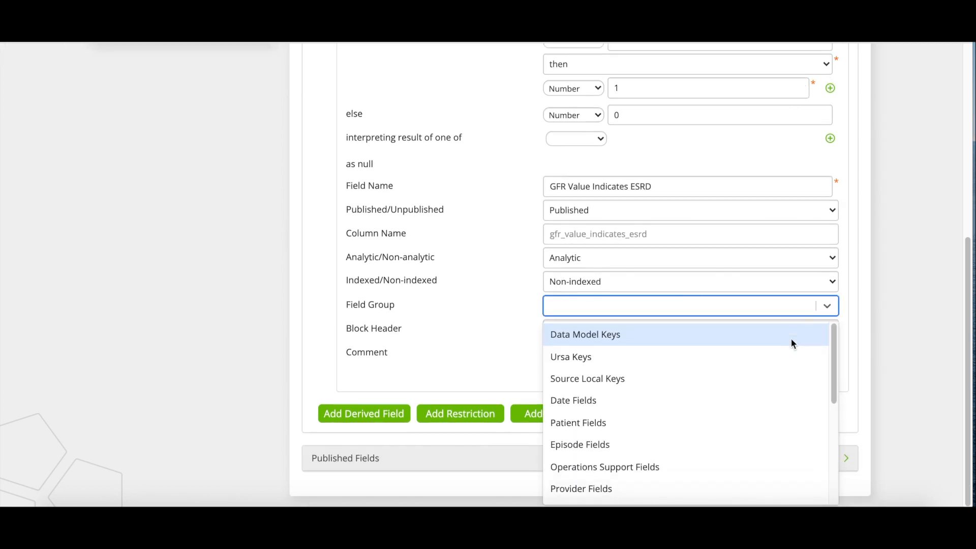
{"action": "left_click", "coordinate": [765, 422]}
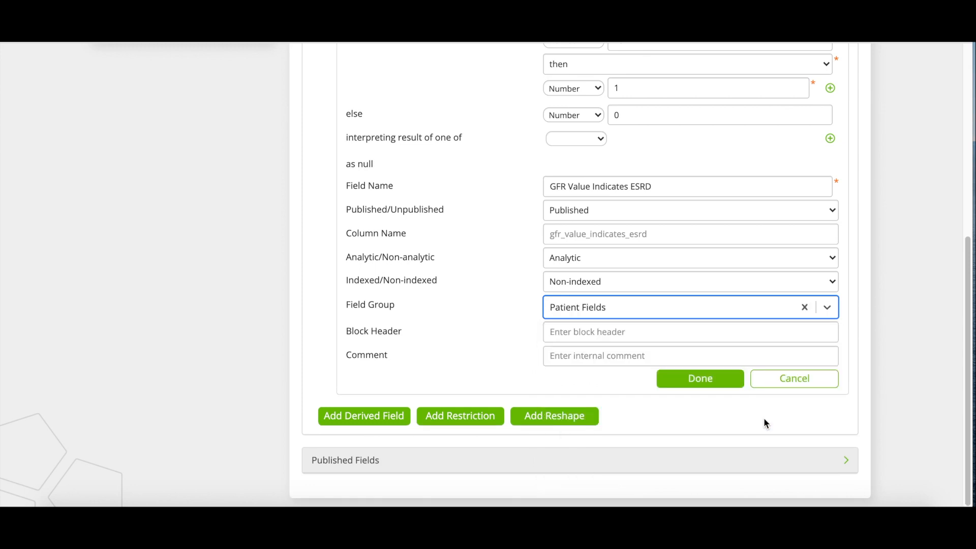
- Give the derived field the block header "ESRD" and comment "Indicates a GFR < 15 a common sign of ESRD", and finish it
{"action": "key", "text": "Tab"}
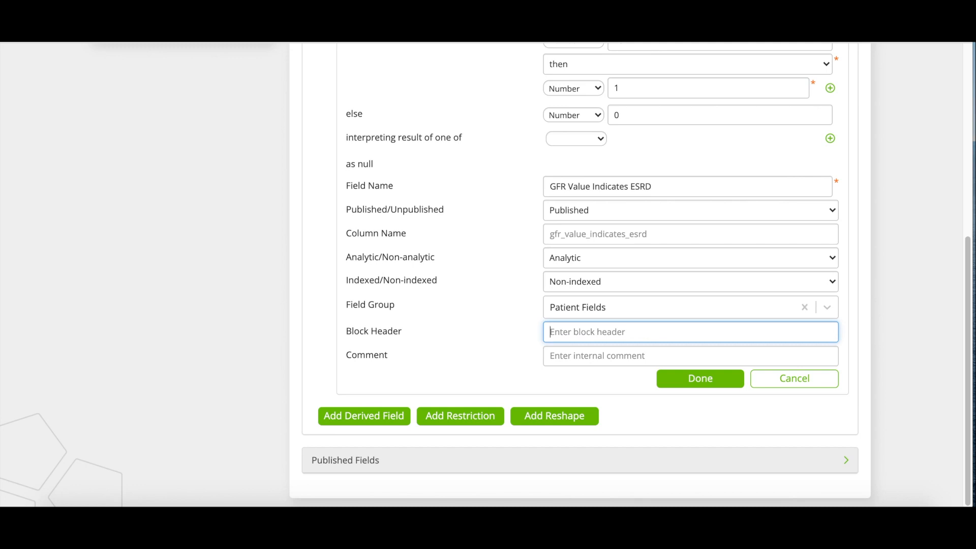
{"action": "type", "text": "ESRD"}
{"action": "key", "text": "Tab"}
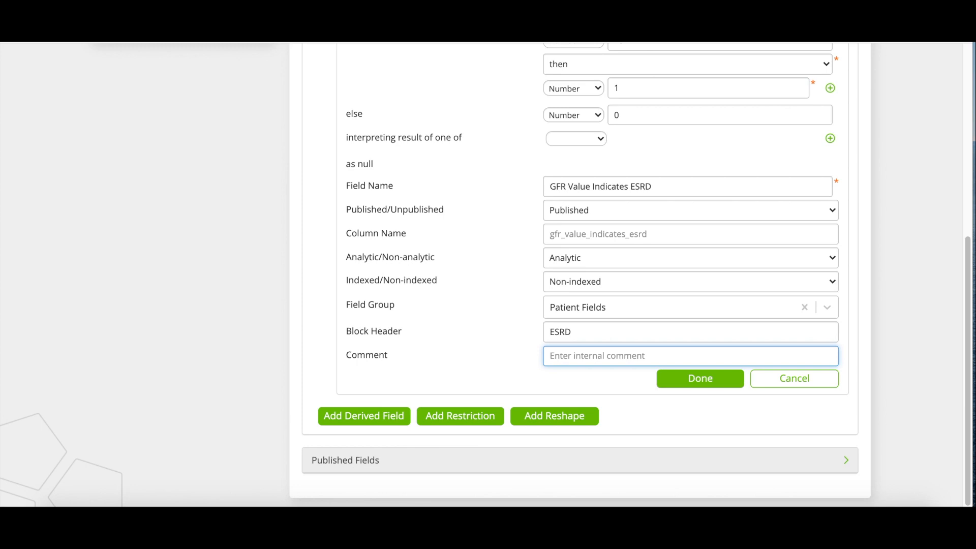
{"action": "type", "text": "Indicates a GFR < 15 a common "}
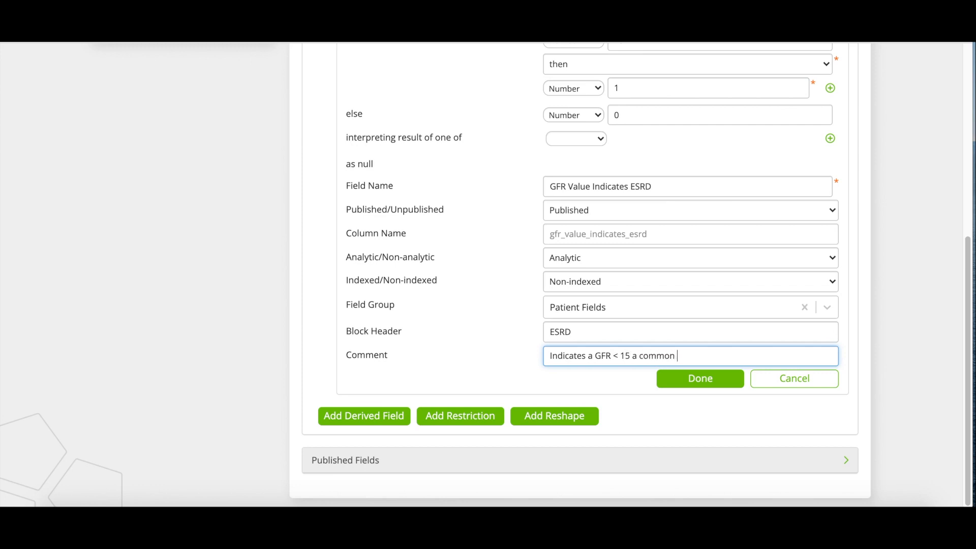
{"action": "type", "text": "sign of ESRD"}
{"action": "left_click", "coordinate": [711, 384]}
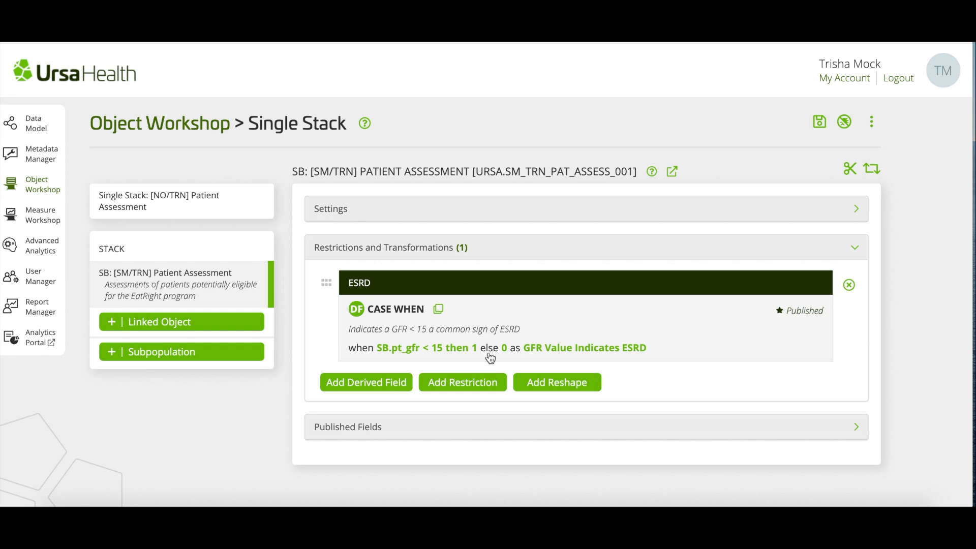
- Publish the fields of the Patient Assessment base object by inheriting their field settings from the object
{"action": "left_click", "coordinate": [515, 255]}
{"action": "left_click", "coordinate": [496, 287]}
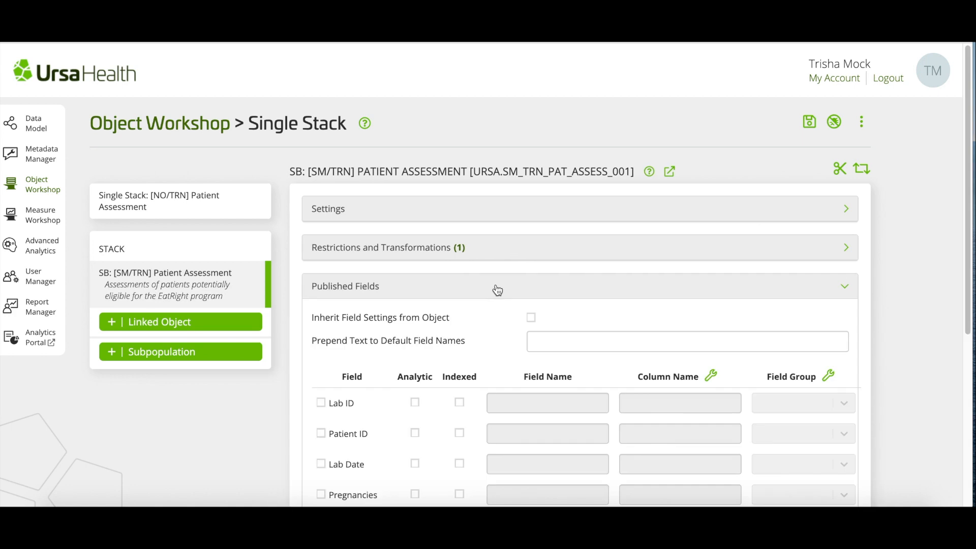
{"action": "scroll", "coordinate": [497, 290], "scroll_direction": "down", "scroll_amount": 3}
{"action": "scroll", "coordinate": [497, 290], "scroll_direction": "down", "scroll_amount": 1}
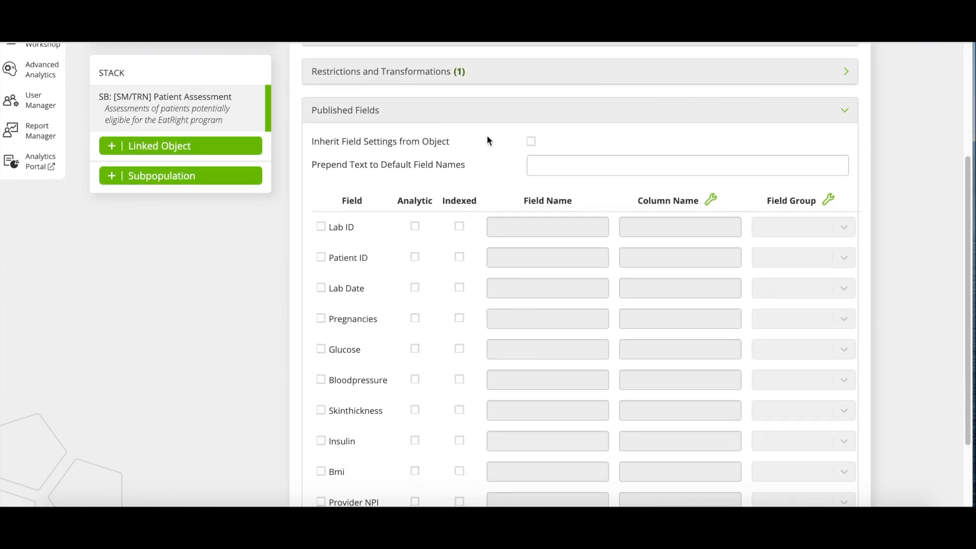
{"action": "left_click", "coordinate": [530, 142]}
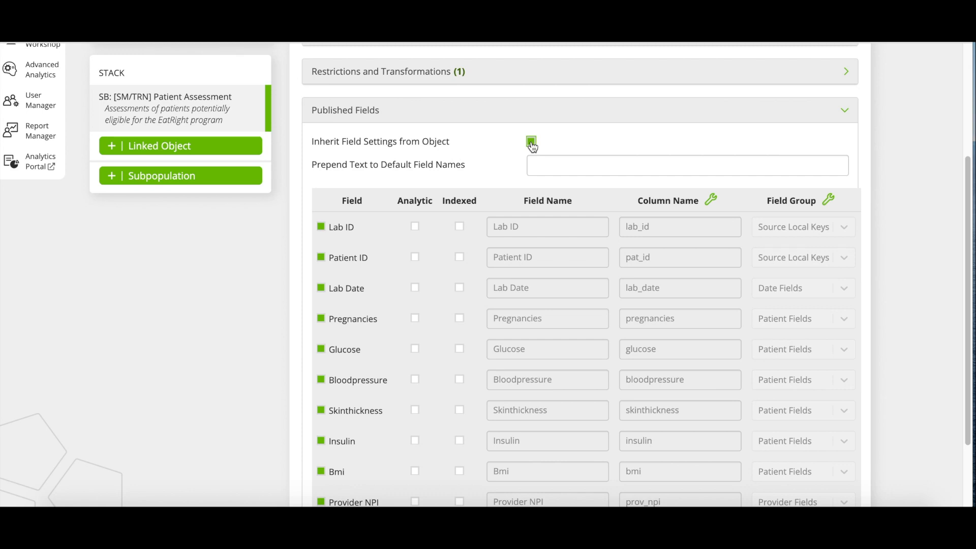
{"action": "scroll", "coordinate": [506, 162], "scroll_direction": "down", "scroll_amount": 1}
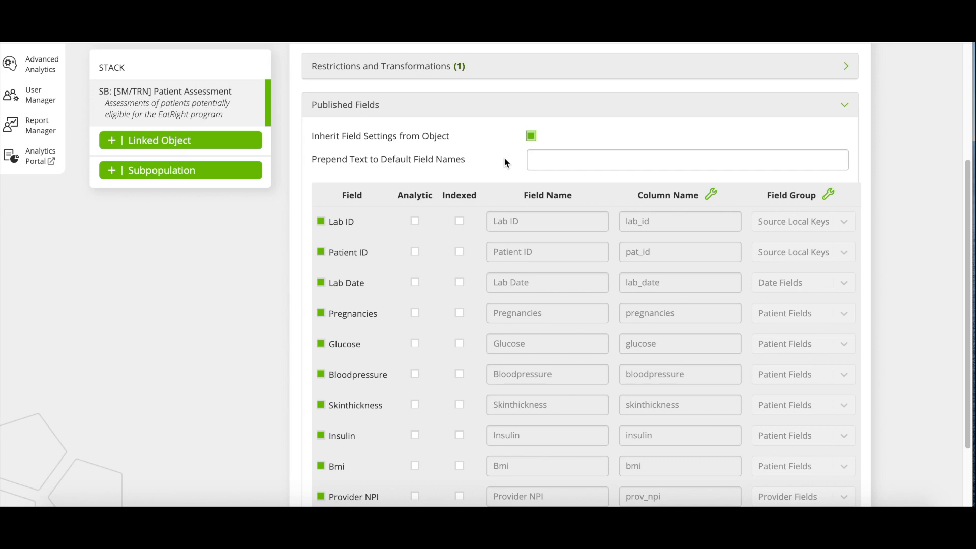
- Turn off inheriting the field settings, keeping the fields published, and mark Lab ID as Indexed but not Analytic
{"action": "left_click", "coordinate": [531, 136]}
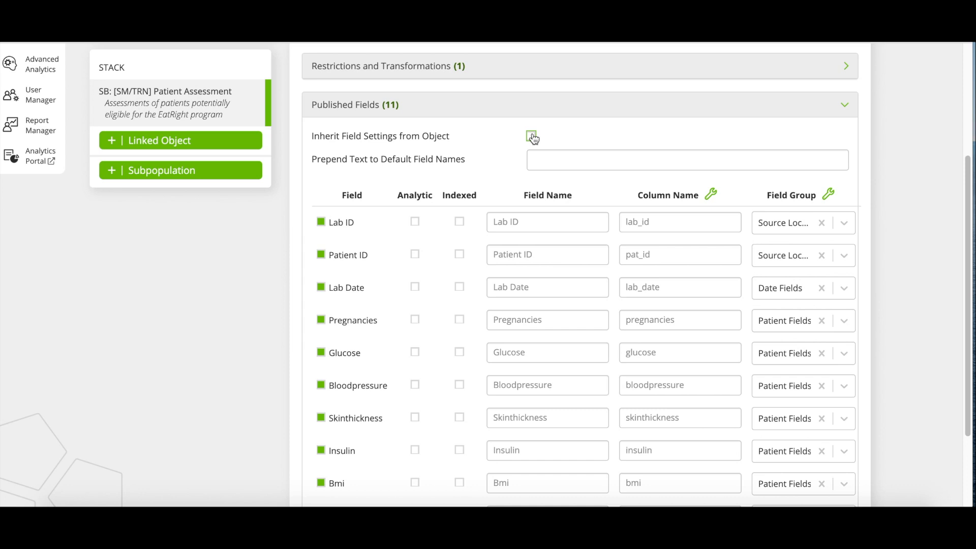
{"action": "left_click", "coordinate": [543, 161]}
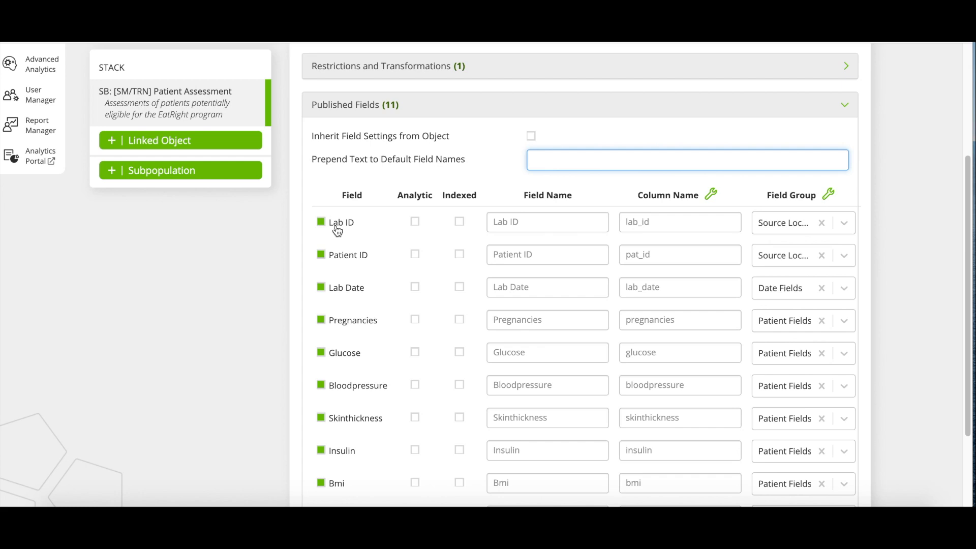
{"action": "left_click", "coordinate": [416, 223]}
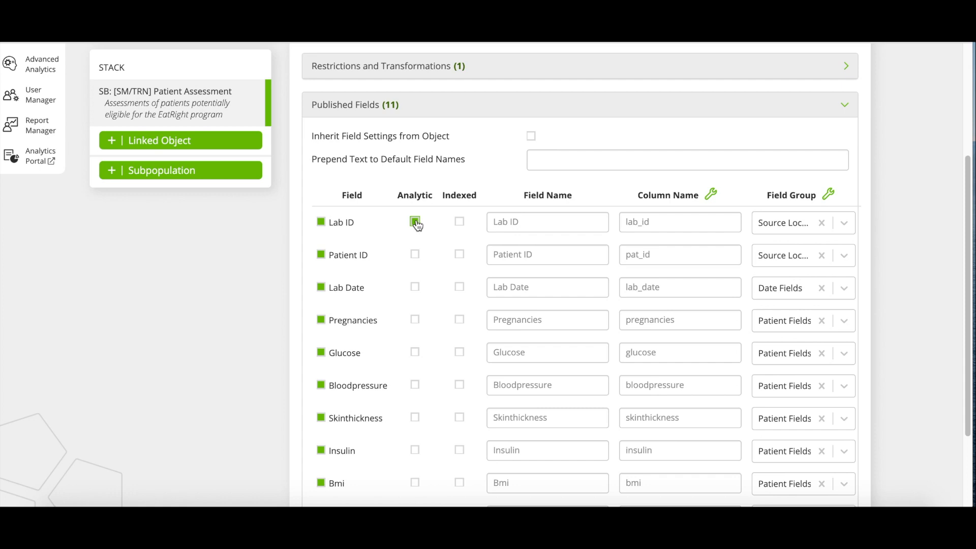
{"action": "left_click", "coordinate": [415, 222]}
{"action": "left_click", "coordinate": [459, 222]}
- Look over Lab ID's field name, column name and field group choices, and the option to prepend text to default field names
{"action": "left_click", "coordinate": [530, 221]}
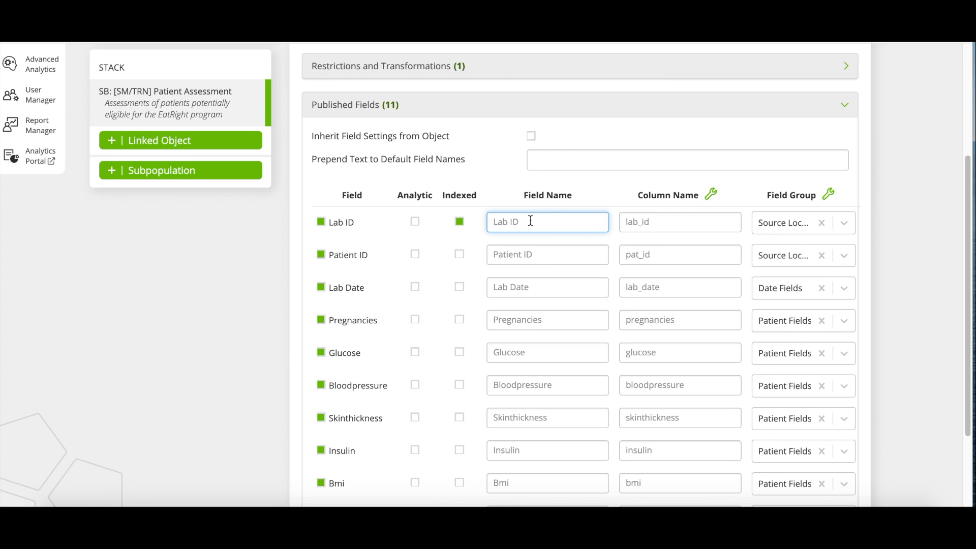
{"action": "key", "text": "Tab"}
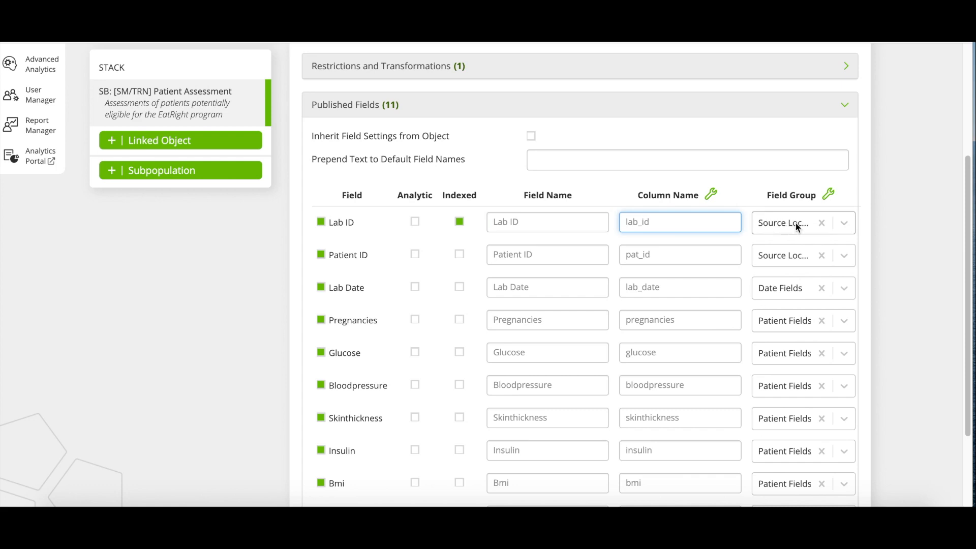
{"action": "left_click", "coordinate": [845, 223]}
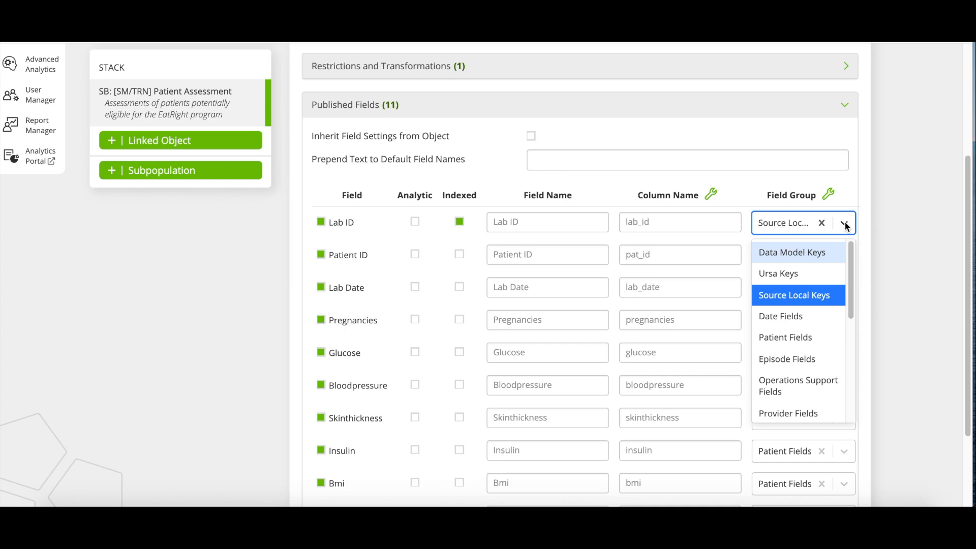
{"action": "left_click", "coordinate": [845, 225]}
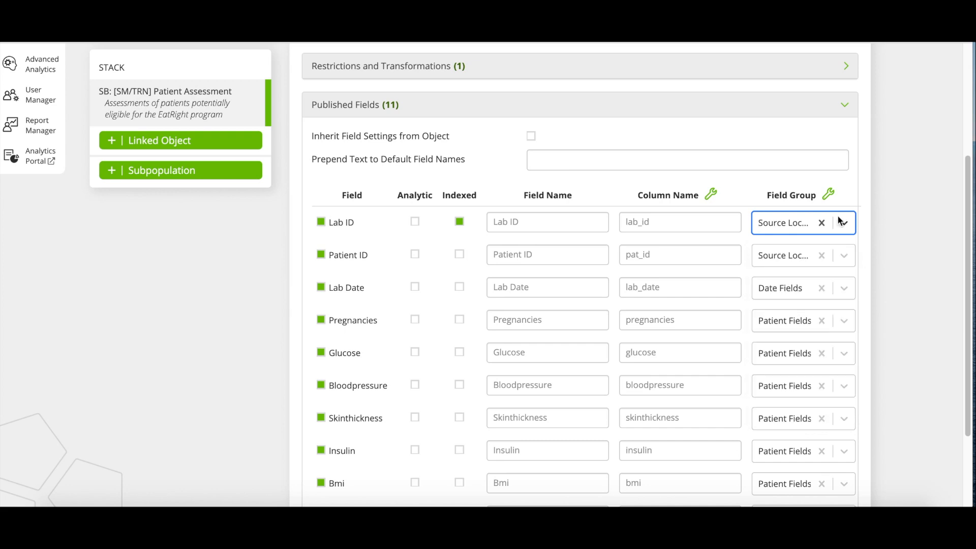
{"action": "left_click", "coordinate": [609, 163]}
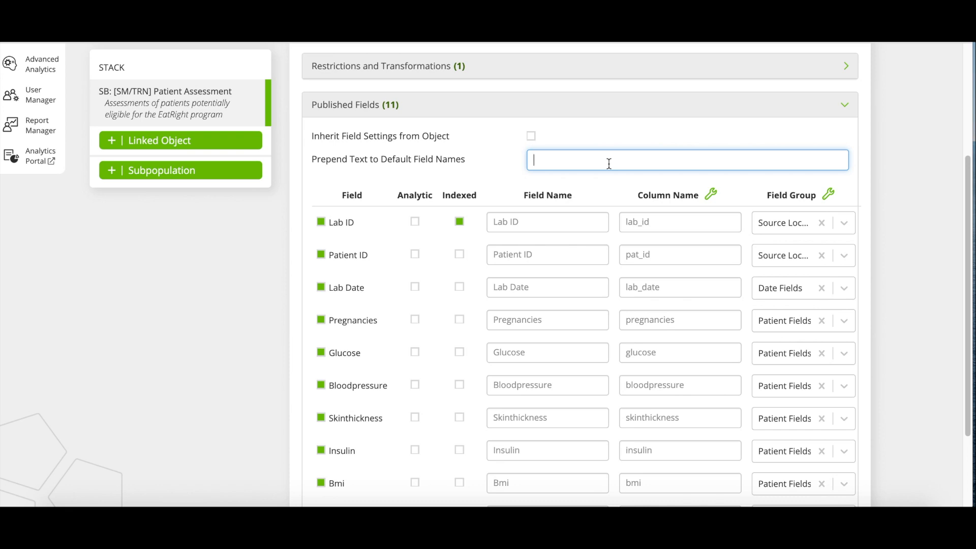
- Collapse the published fields and review the base object's settings together with its restrictions and transformations
{"action": "left_click", "coordinate": [593, 106]}
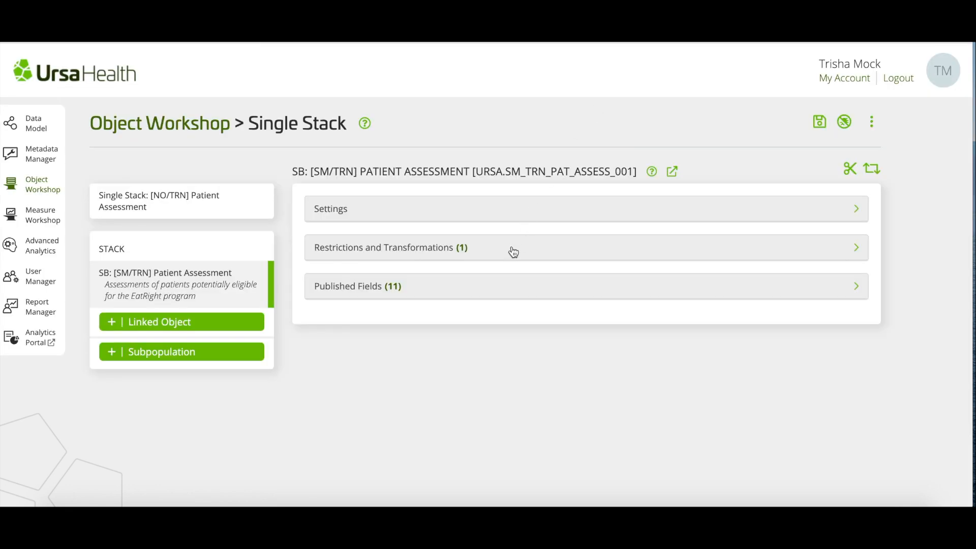
{"action": "left_click", "coordinate": [516, 209]}
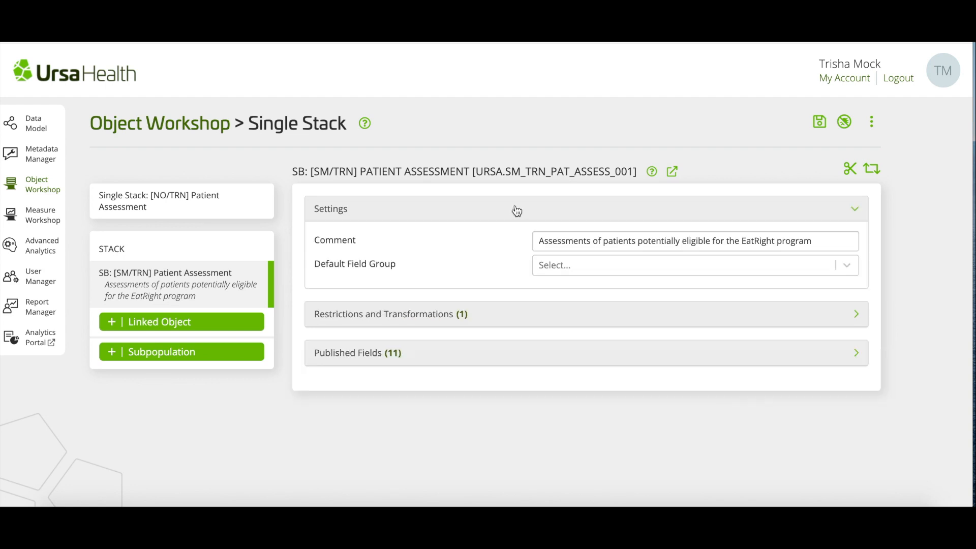
{"action": "left_click", "coordinate": [503, 319]}
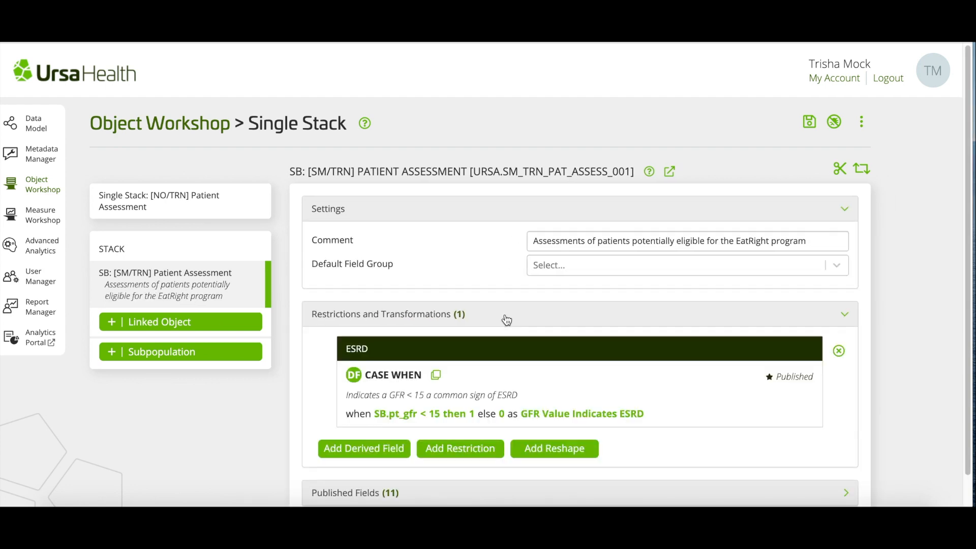
{"action": "scroll", "coordinate": [463, 262], "scroll_direction": "down", "scroll_amount": 1}
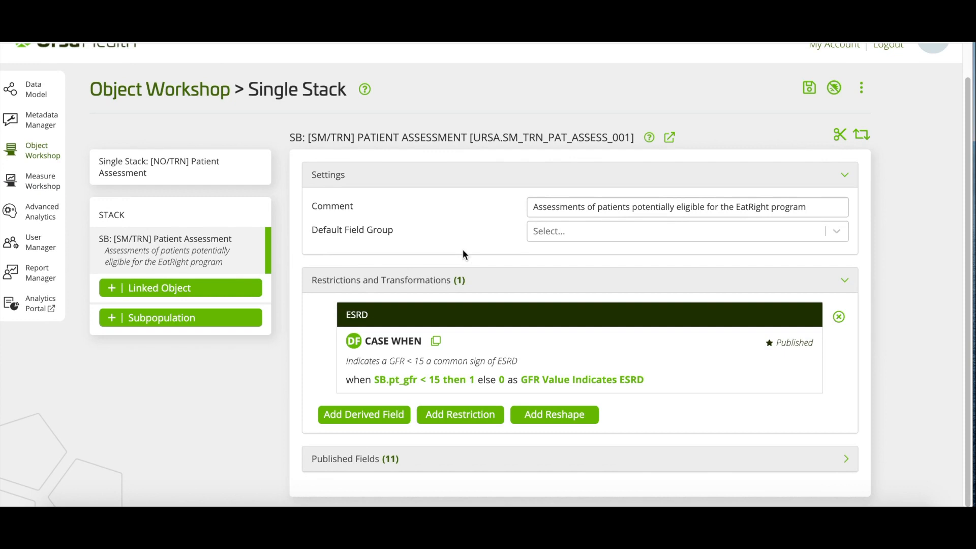